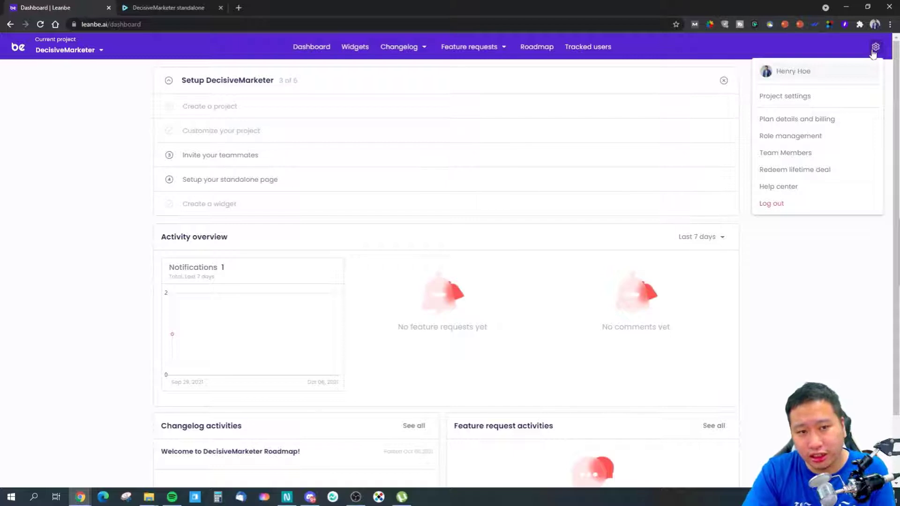
# Review the project's standalone page setups in its display settings and check the Roadmap page.
pyautogui.click(793, 98)
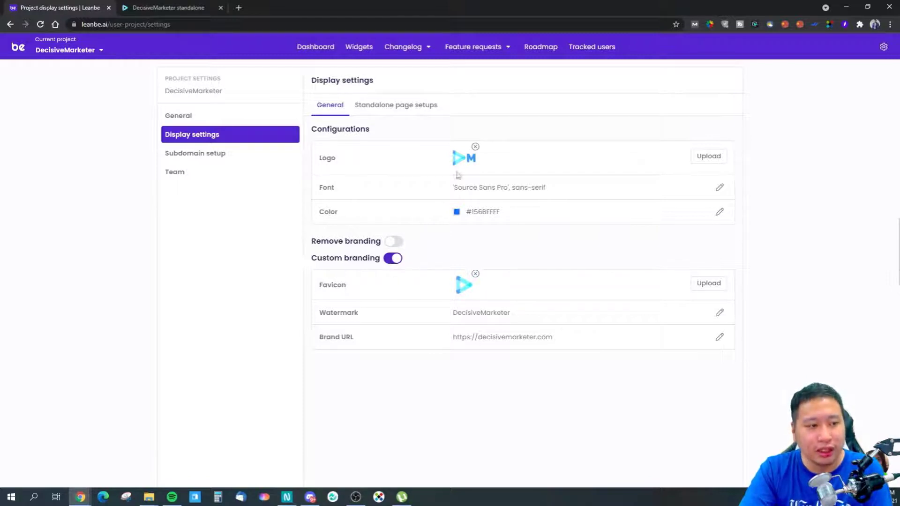
pyautogui.click(402, 108)
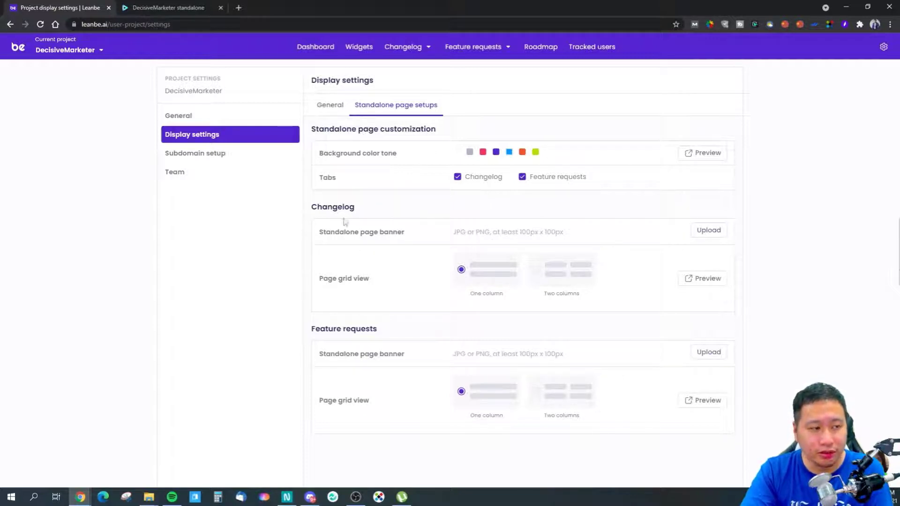
pyautogui.moveTo(332, 355); pyautogui.dragTo(362, 355)
pyautogui.click(378, 346)
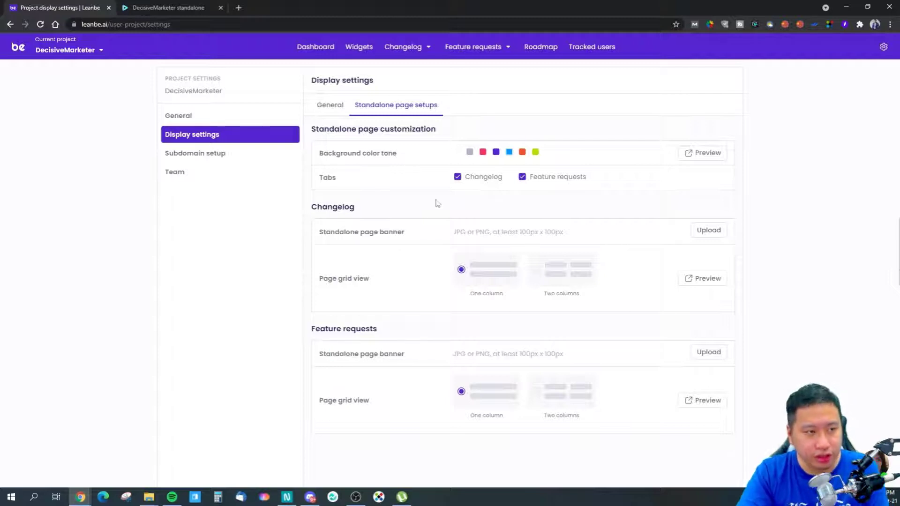
pyautogui.click(539, 49)
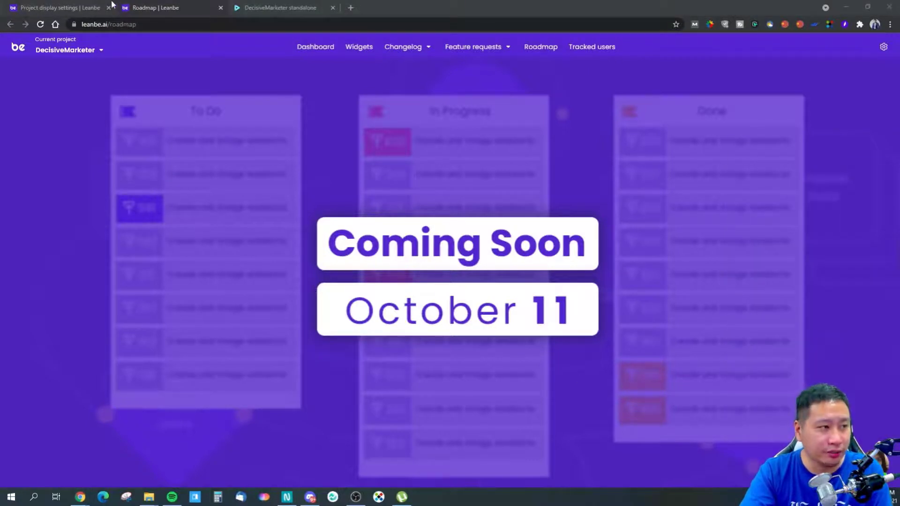
pyautogui.click(220, 8)
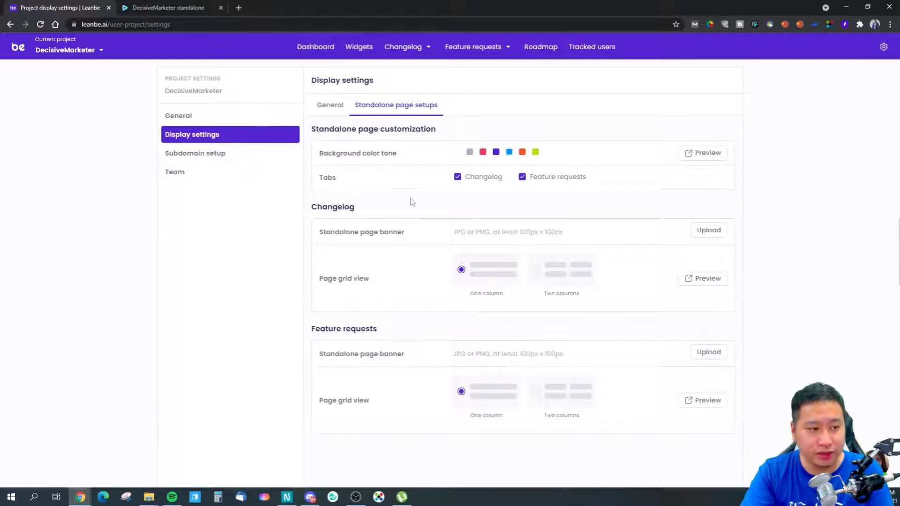
# Switch to the DecisiveMarketer standalone page and reload it to examine its logo and changelog.
pyautogui.click(157, 7)
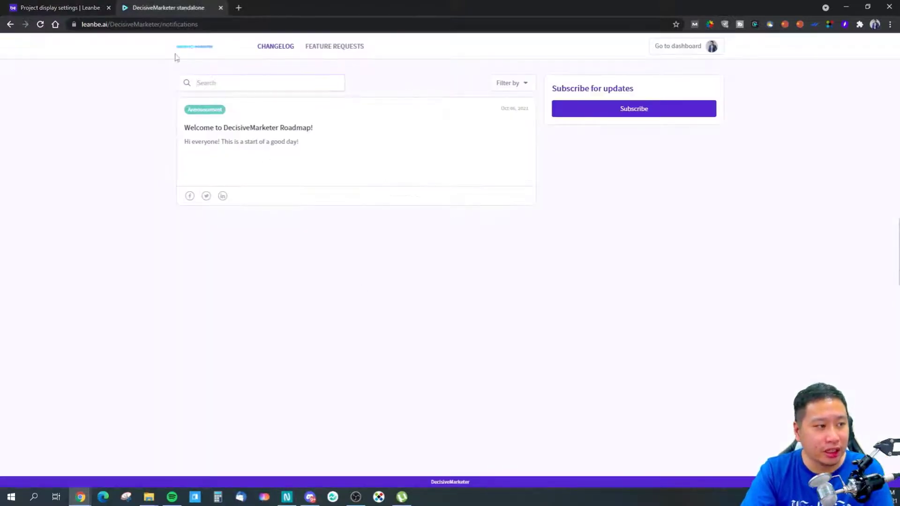
pyautogui.click(40, 24)
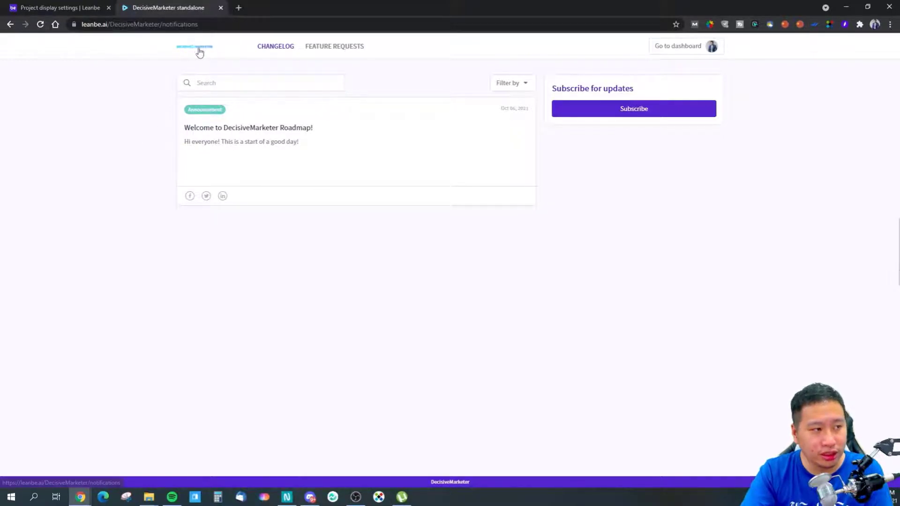
pyautogui.click(257, 82)
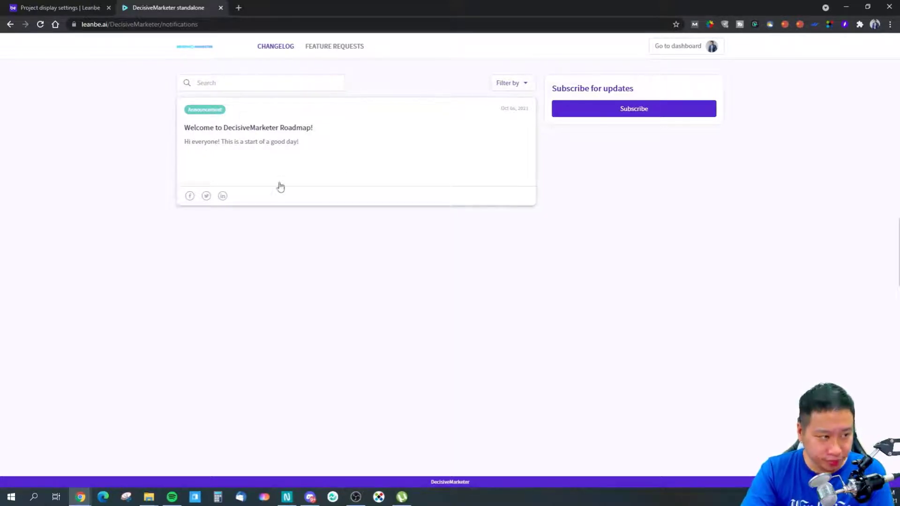
# React to the "Welcome to DecisiveMarketer Roadmap!" announcement with the third emoji and post the comment "Hello".
pyautogui.click(254, 150)
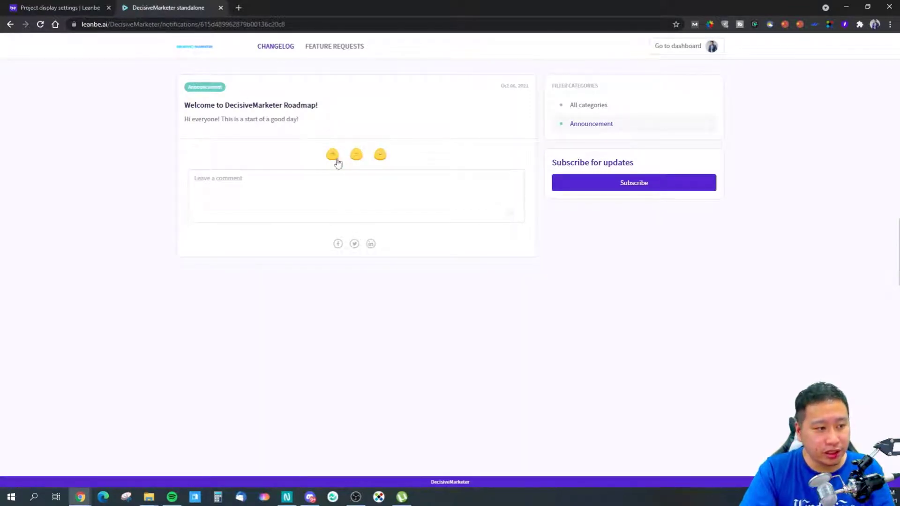
pyautogui.click(380, 157)
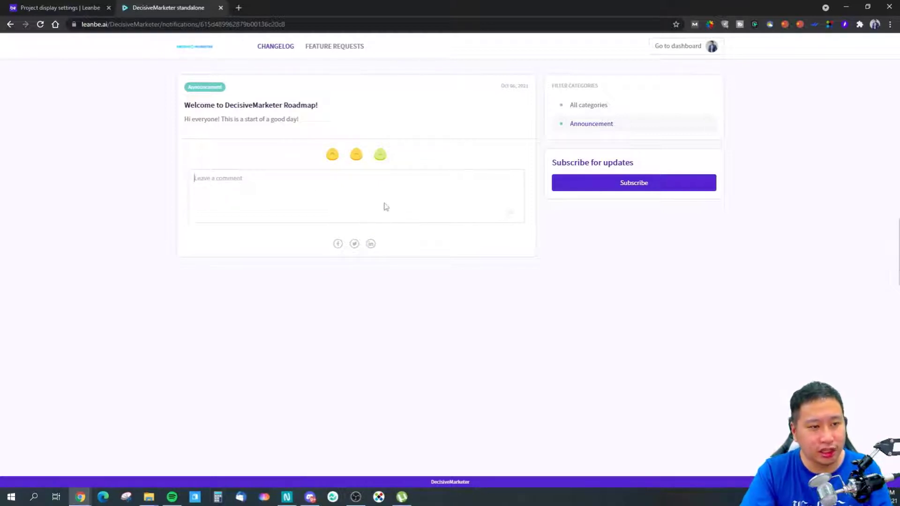
pyautogui.write('Hello')
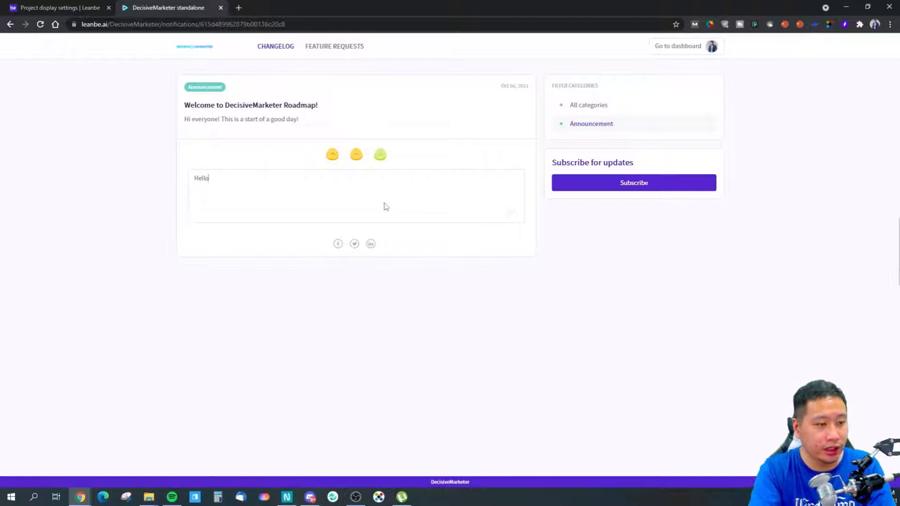
pyautogui.click(512, 213)
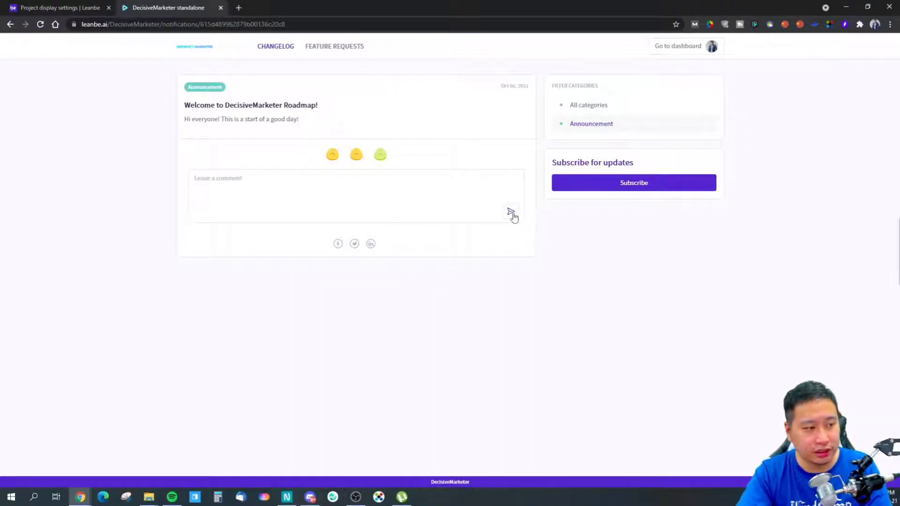
pyautogui.click(448, 284)
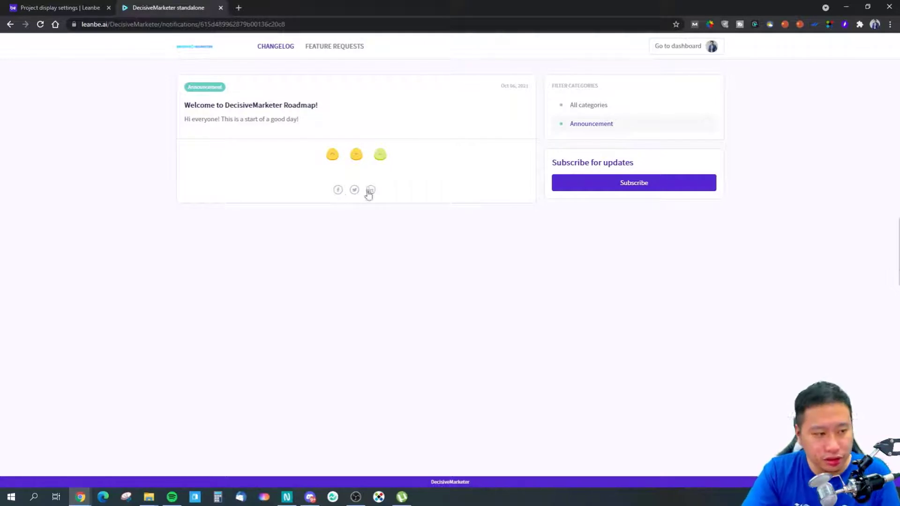
# Bring up the Facebook share window for the announcement and close it without posting.
pyautogui.click(337, 190)
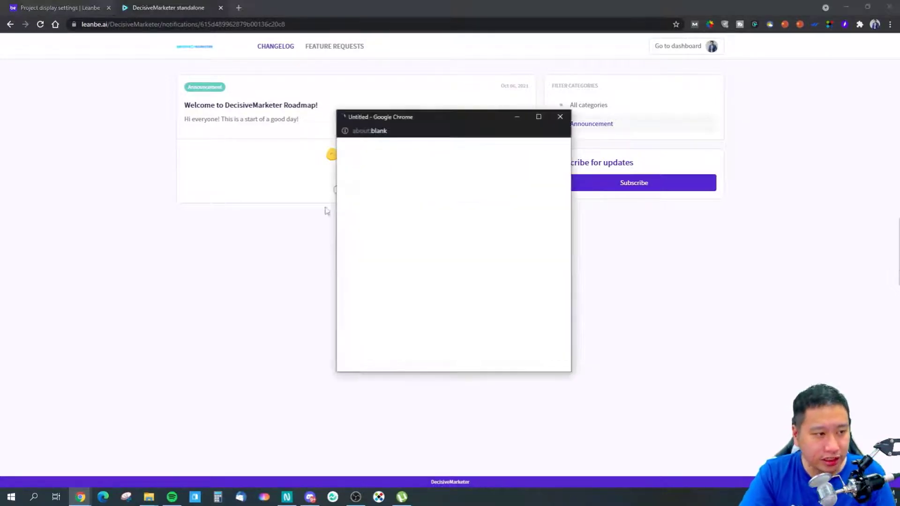
pyautogui.click(557, 118)
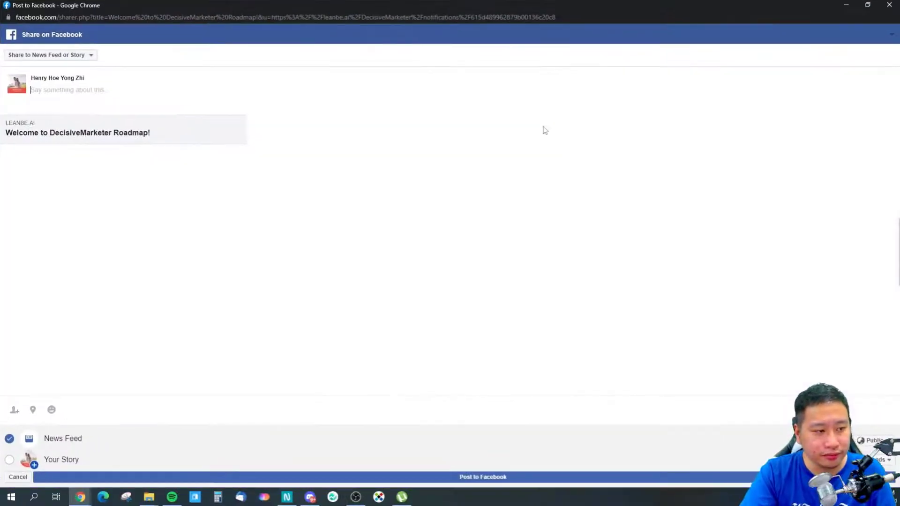
pyautogui.click(890, 4)
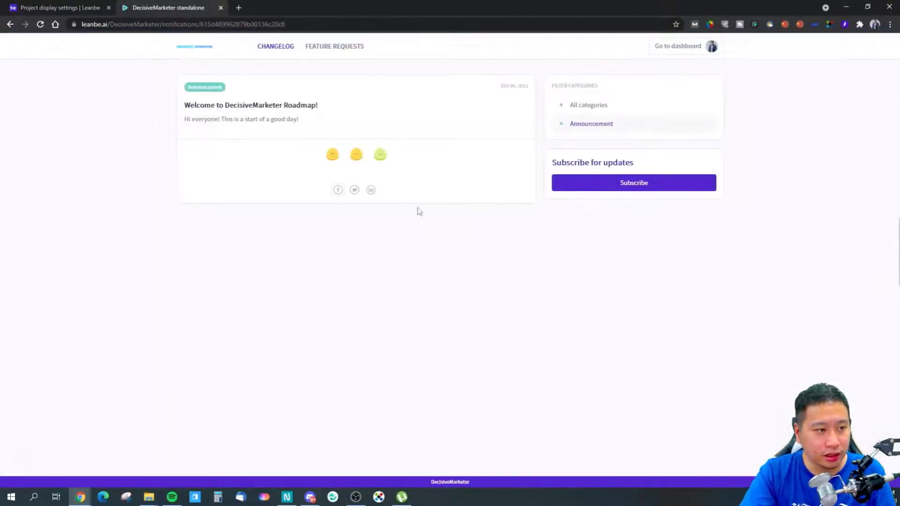
# Return to the project settings and review the subdomain setup and the team members.
pyautogui.click(28, 6)
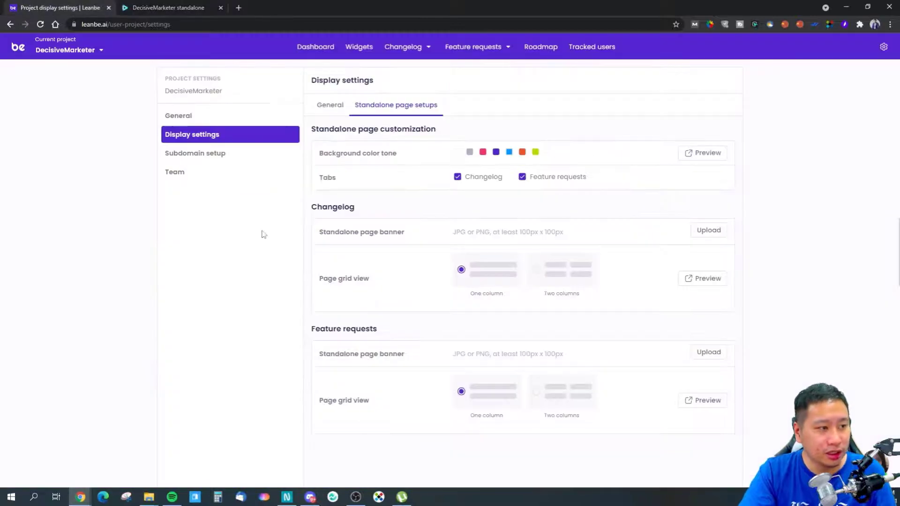
pyautogui.click(233, 169)
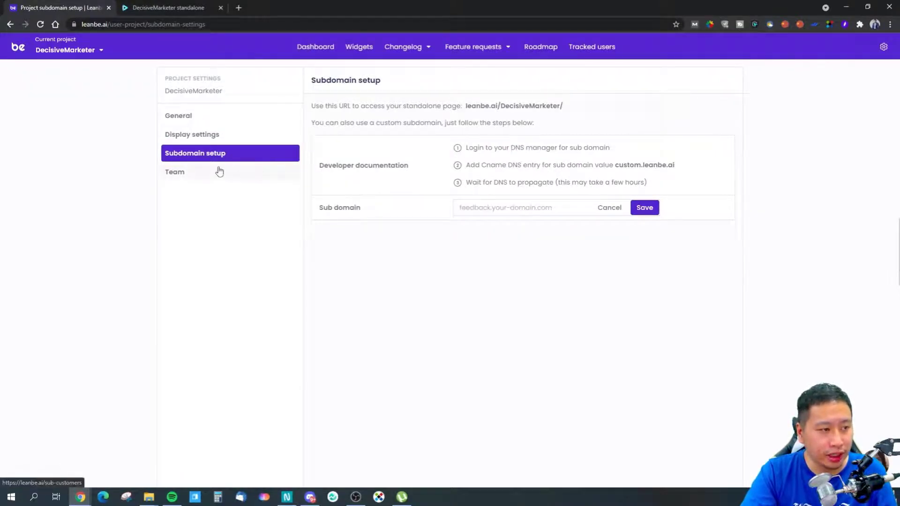
pyautogui.click(287, 176)
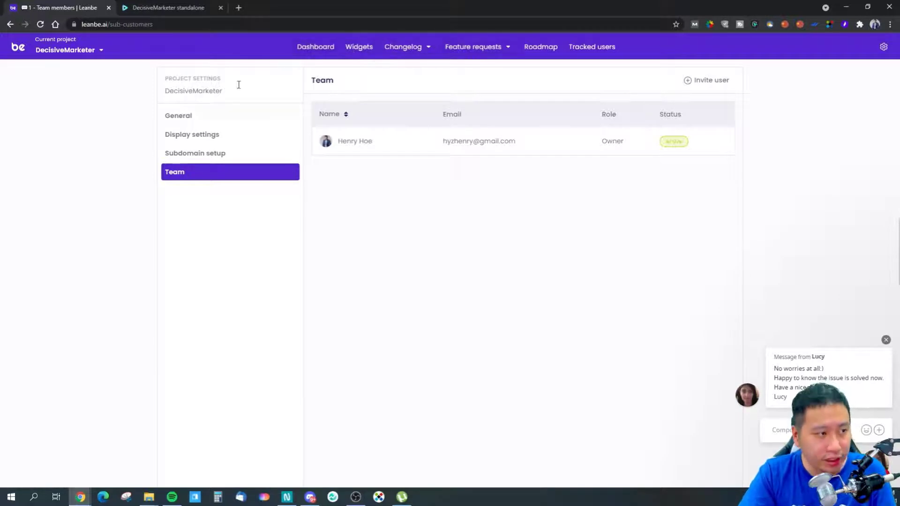
# Open the Default Widget for editing and dismiss the support chat message.
pyautogui.click(360, 49)
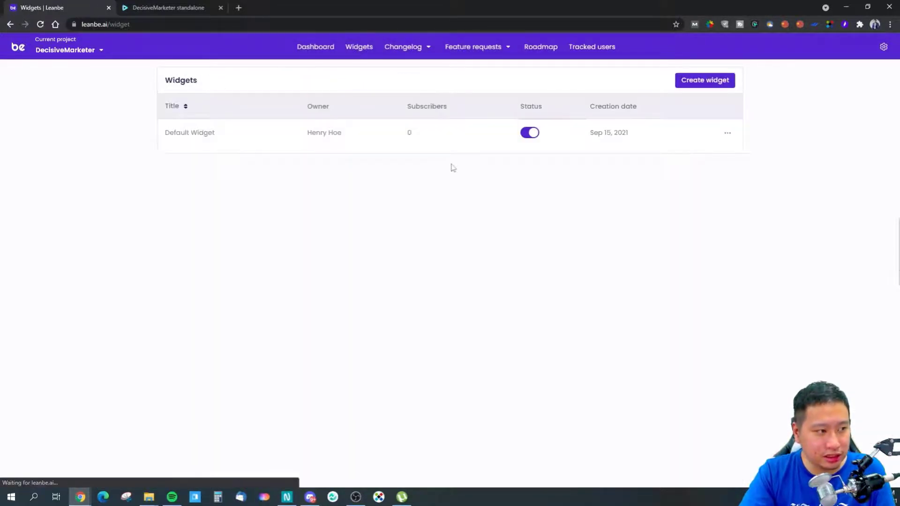
pyautogui.click(727, 133)
pyautogui.click(693, 171)
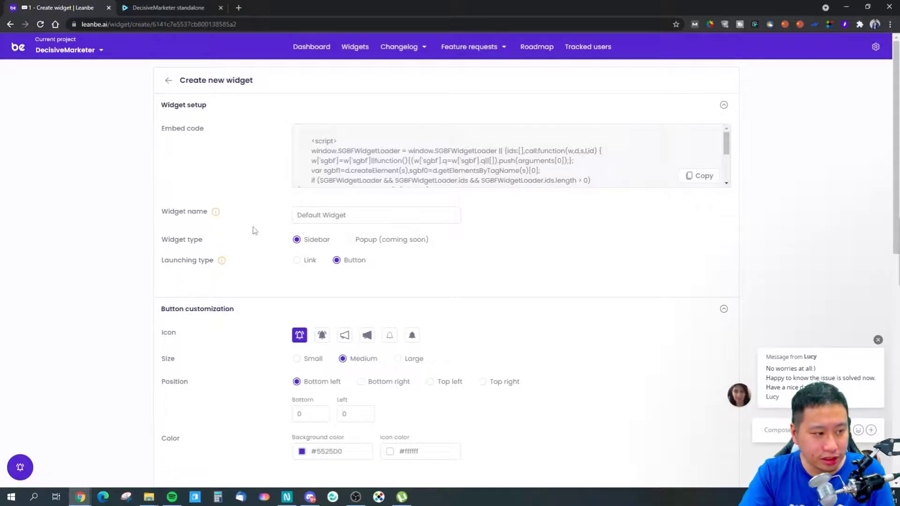
pyautogui.scroll(-1, 252, 230)
pyautogui.scroll(1, 260, 212)
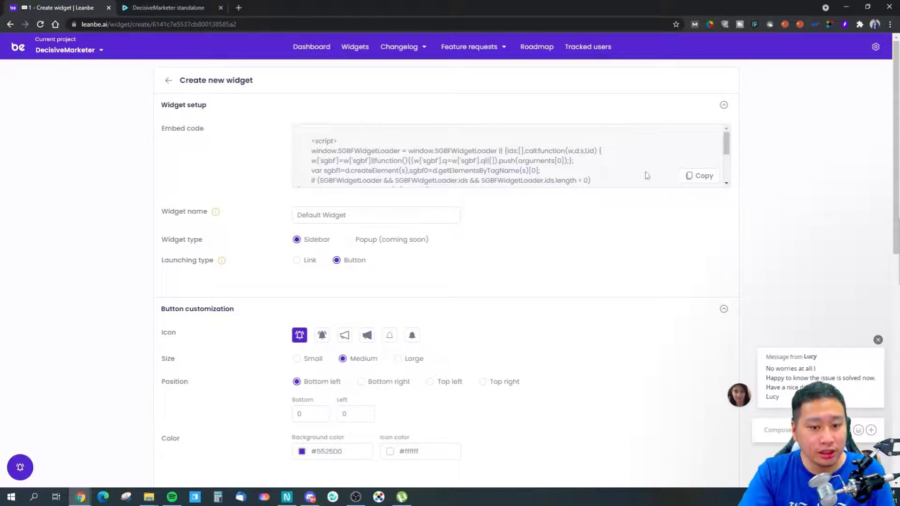
pyautogui.click(878, 339)
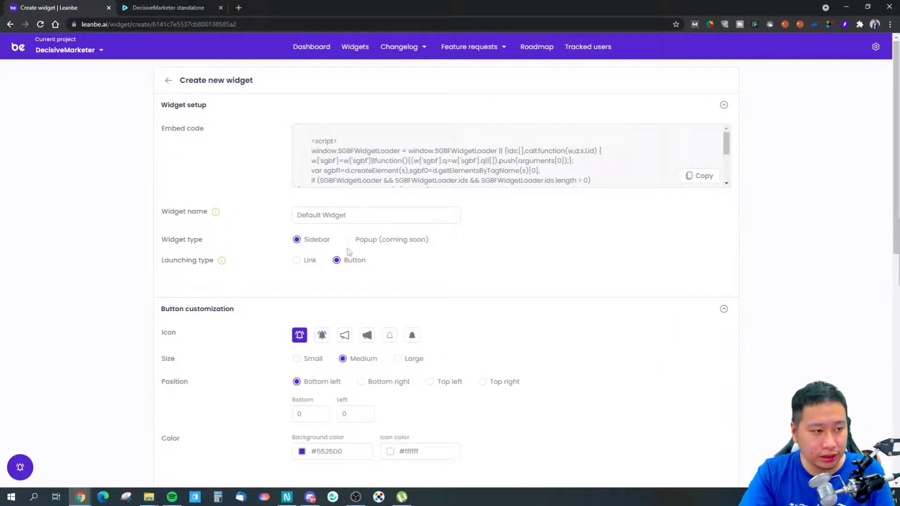
pyautogui.click(163, 5)
pyautogui.click(78, 4)
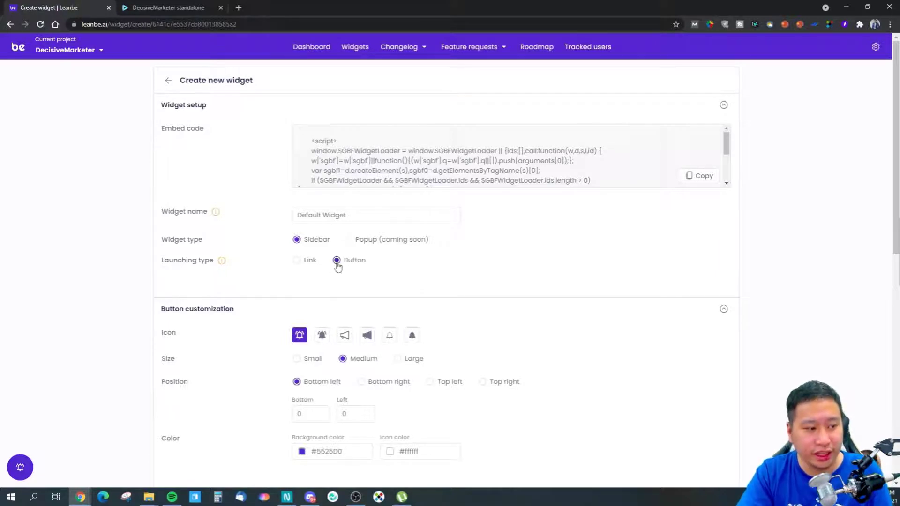
# Set the widget's launching type to Link and examine the example div code.
pyautogui.click(297, 263)
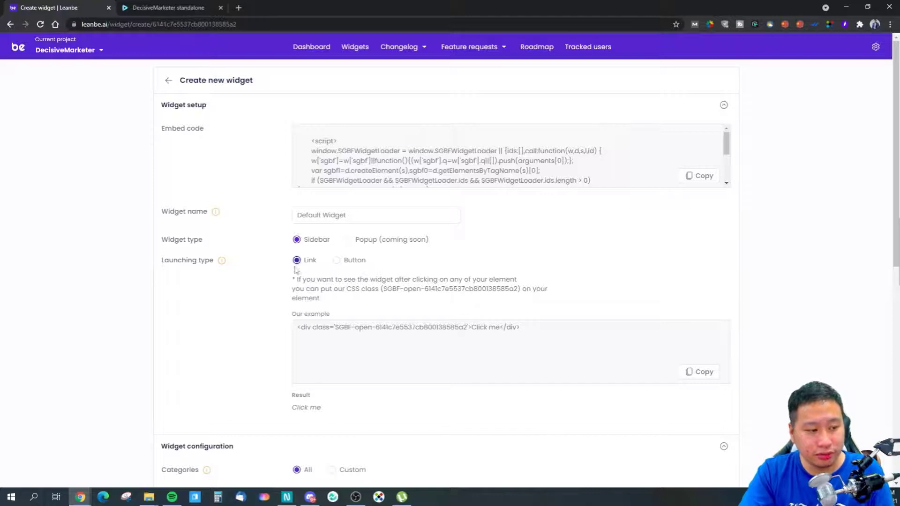
pyautogui.moveTo(534, 334); pyautogui.dragTo(284, 329)
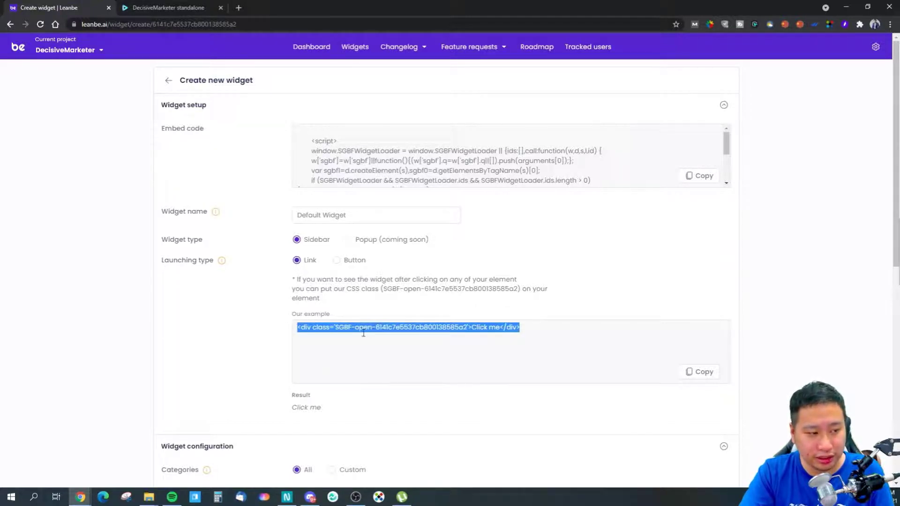
pyautogui.click(363, 334)
pyautogui.moveTo(535, 327); pyautogui.dragTo(203, 315)
pyautogui.click(266, 331)
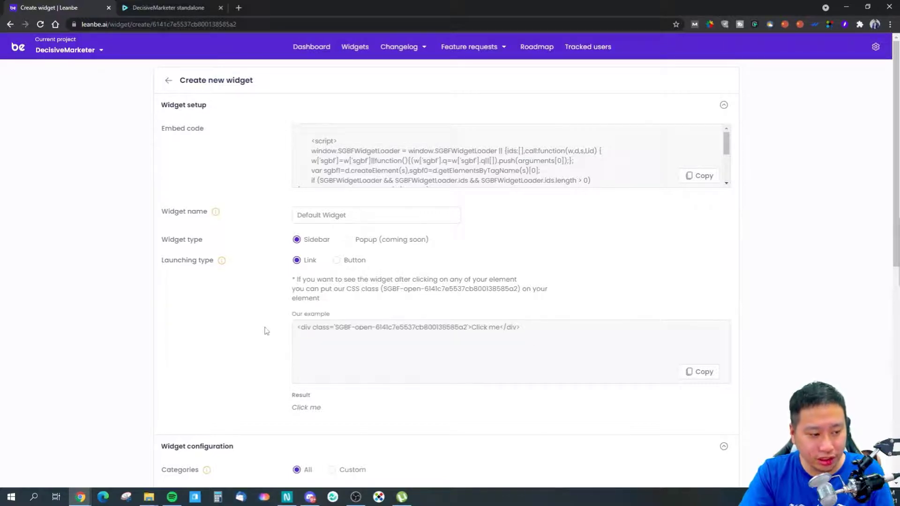
# Preview the widget's Changelog and Feature Requests through the sample link, and switch the launching type back to Button.
pyautogui.click(301, 408)
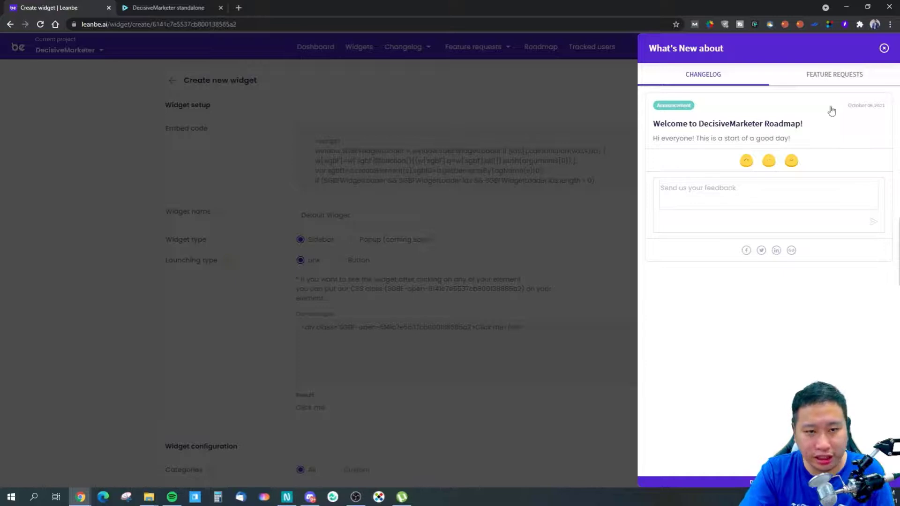
pyautogui.click(834, 78)
pyautogui.click(731, 84)
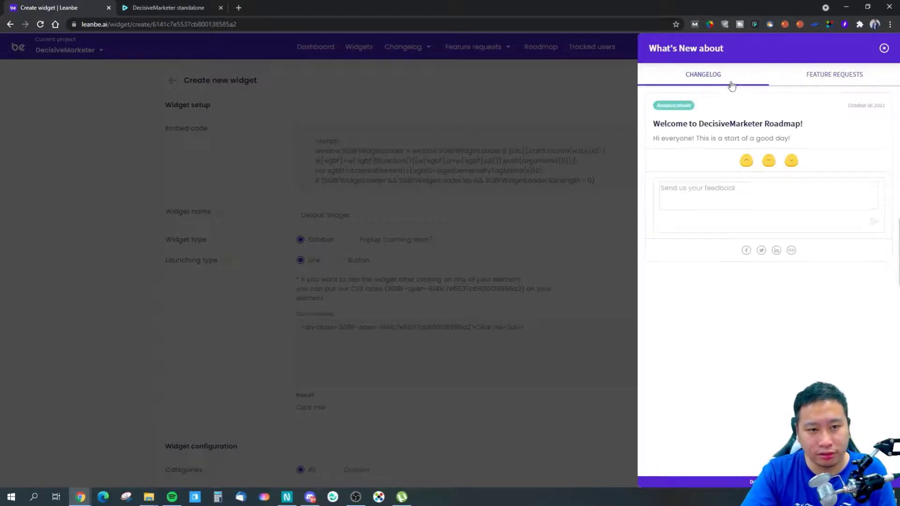
pyautogui.click(885, 49)
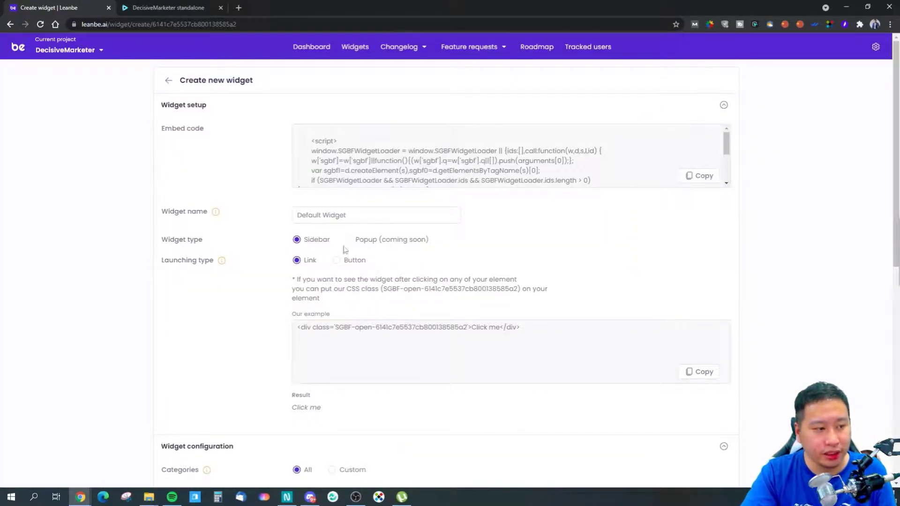
pyautogui.click(337, 260)
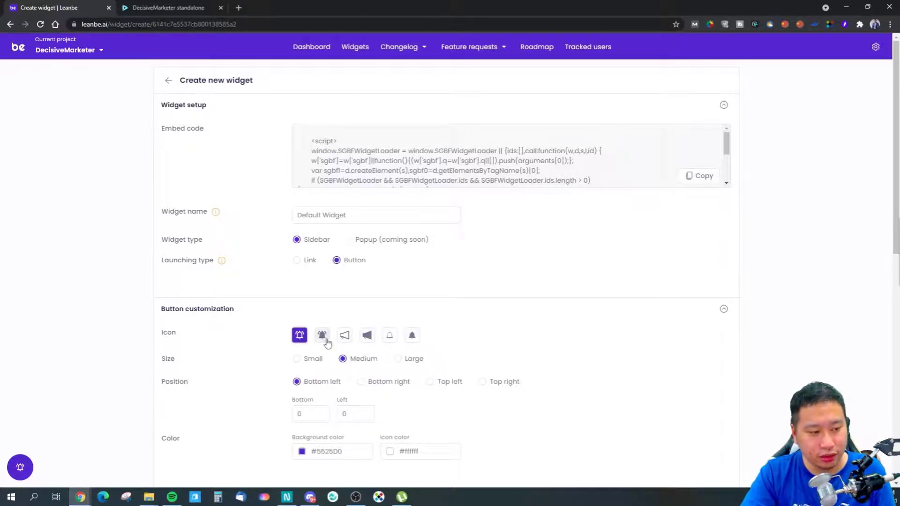
# Open the header title's background color and copy the recent blue #156bff from Hoverify's Color Eyedropper.
pyautogui.scroll(-2, 305, 346)
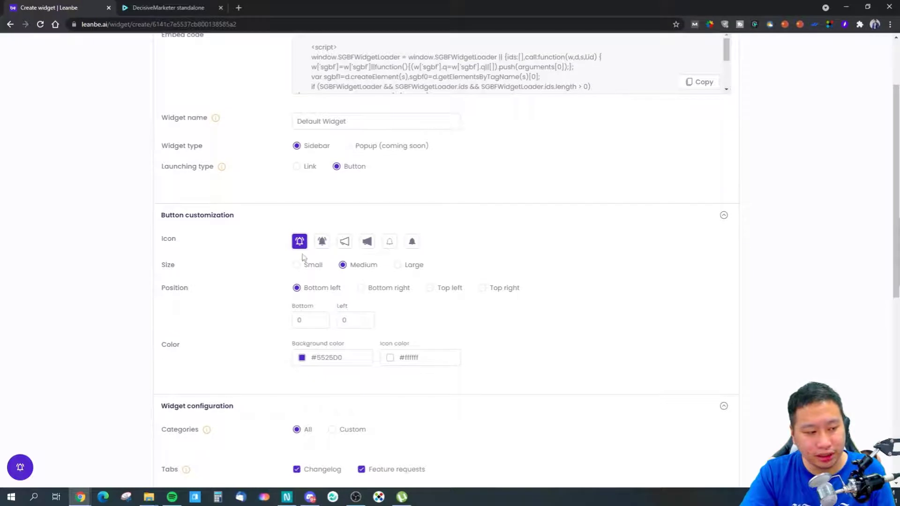
pyautogui.scroll(-3, 368, 346)
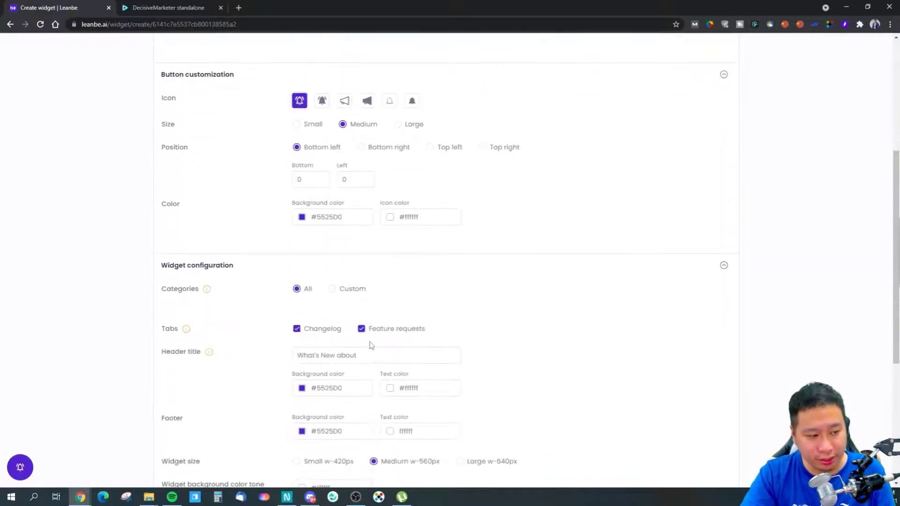
pyautogui.scroll(-2, 370, 346)
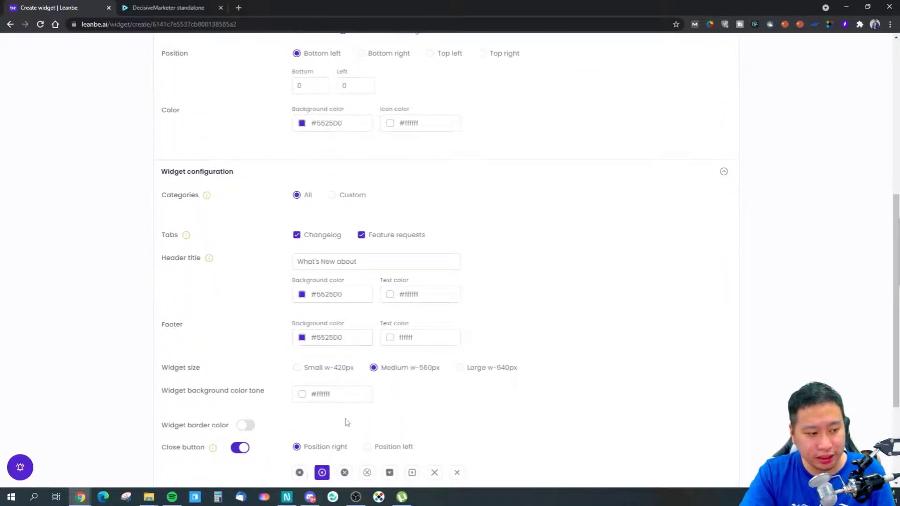
pyautogui.scroll(-3, 347, 422)
pyautogui.scroll(3, 307, 373)
pyautogui.click(312, 296)
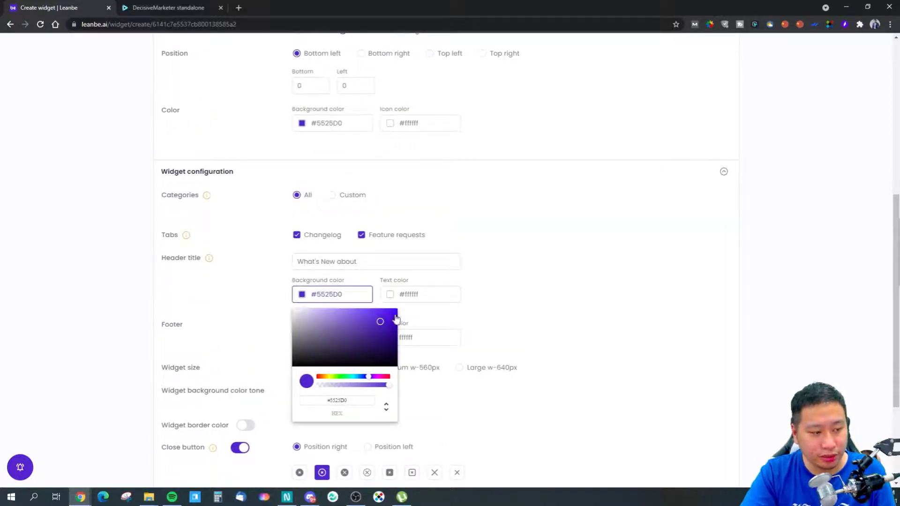
pyautogui.click(755, 24)
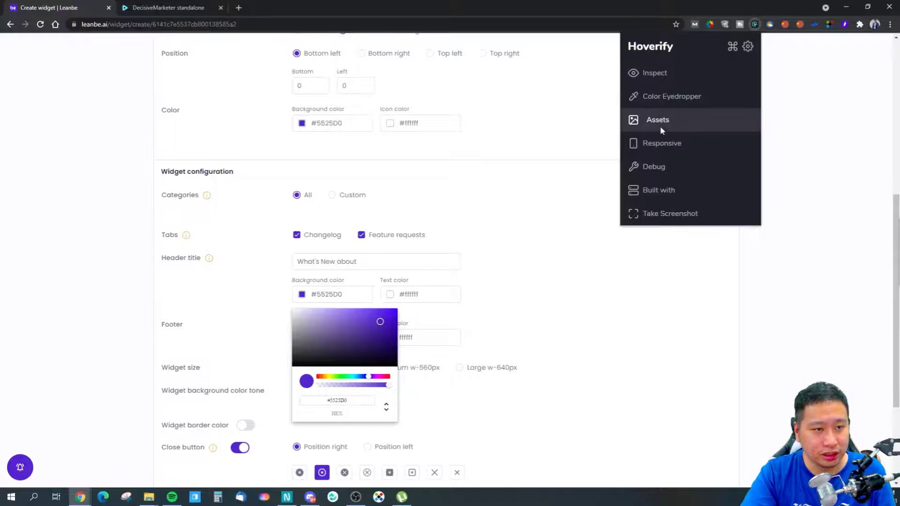
pyautogui.click(659, 95)
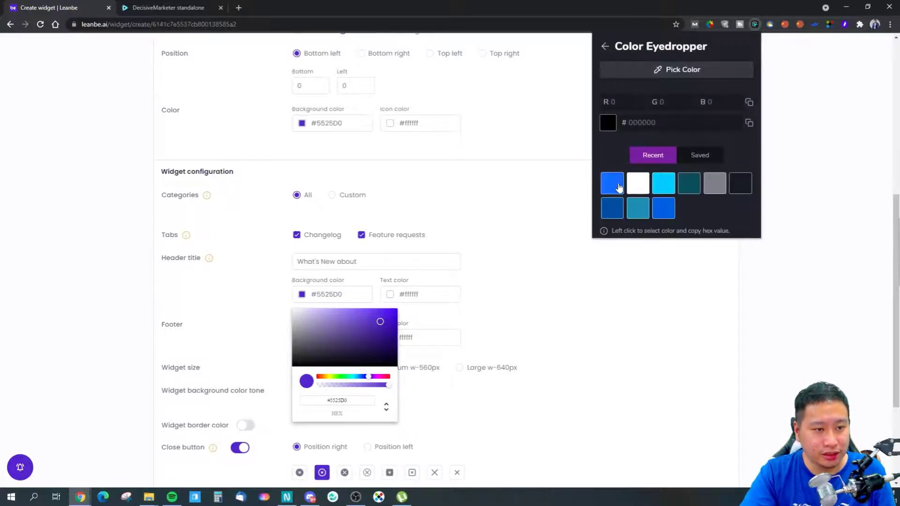
pyautogui.click(612, 183)
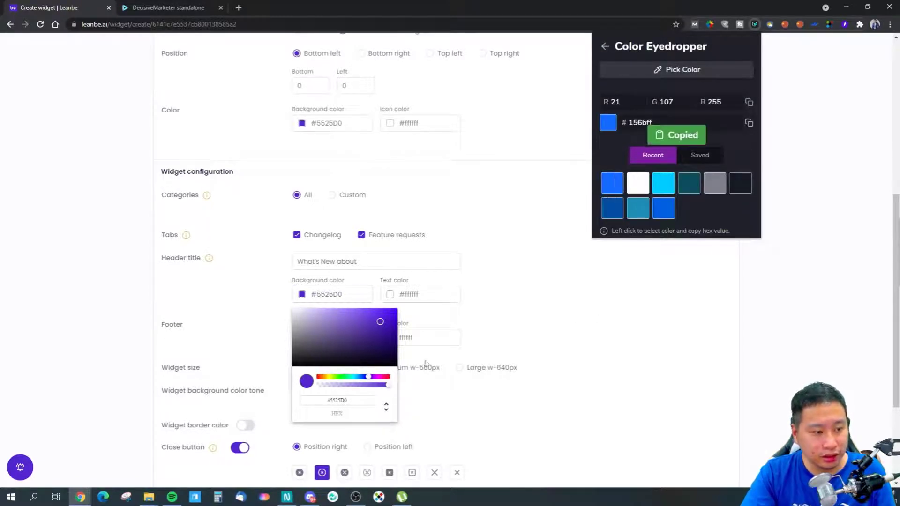
# Set the header title's background color to the copied #156BFF.
pyautogui.click(356, 398)
pyautogui.moveTo(346, 400); pyautogui.dragTo(332, 401)
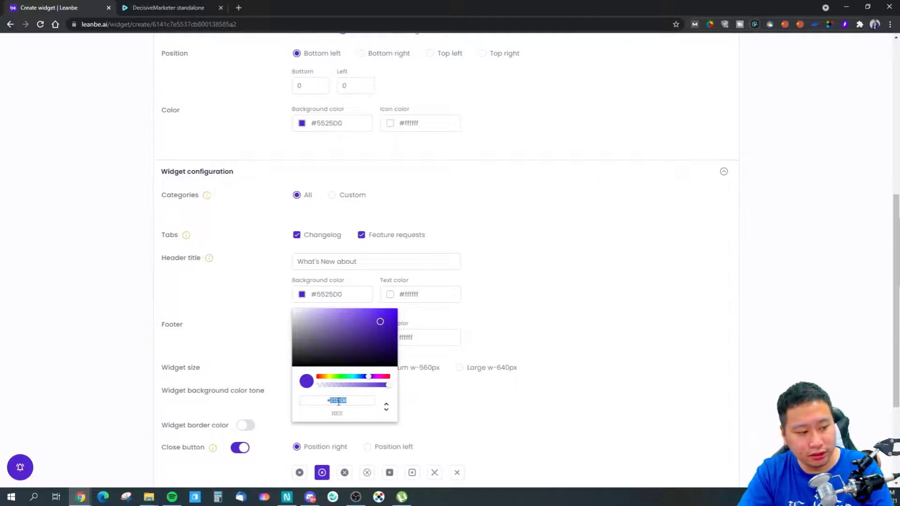
pyautogui.click(465, 380)
pyautogui.click(335, 296)
pyautogui.doubleClick(342, 399)
pyautogui.hotkey('ctrl', 'v')
pyautogui.click(509, 324)
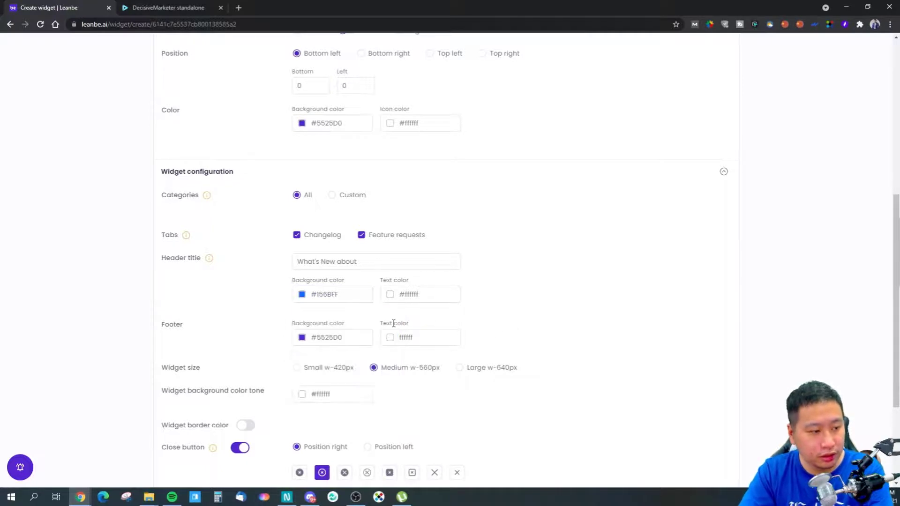
# Set the footer's background color to #156BFF and update the widget.
pyautogui.click(332, 339)
pyautogui.click(346, 443)
pyautogui.moveTo(356, 446); pyautogui.dragTo(336, 447)
pyautogui.click(331, 444)
pyautogui.press('BackSpace')
pyautogui.click(503, 341)
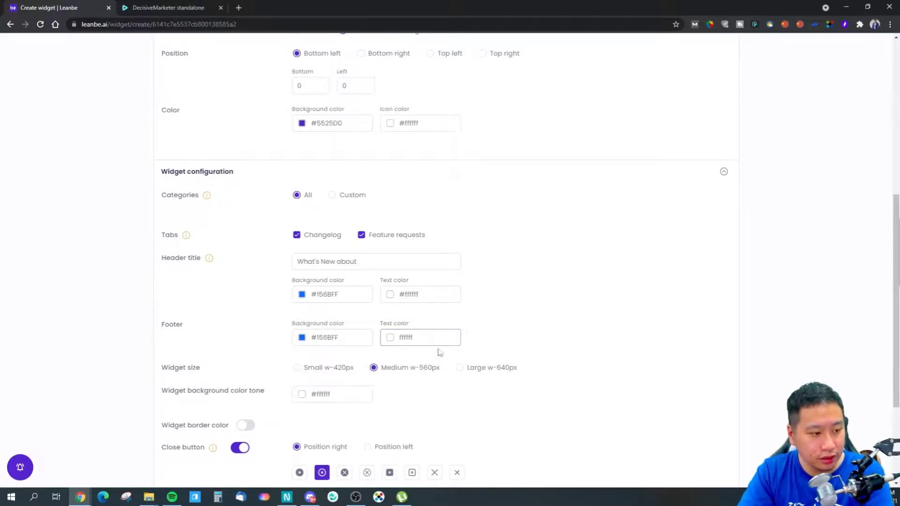
pyautogui.scroll(5, 462, 318)
pyautogui.scroll(-8, 463, 318)
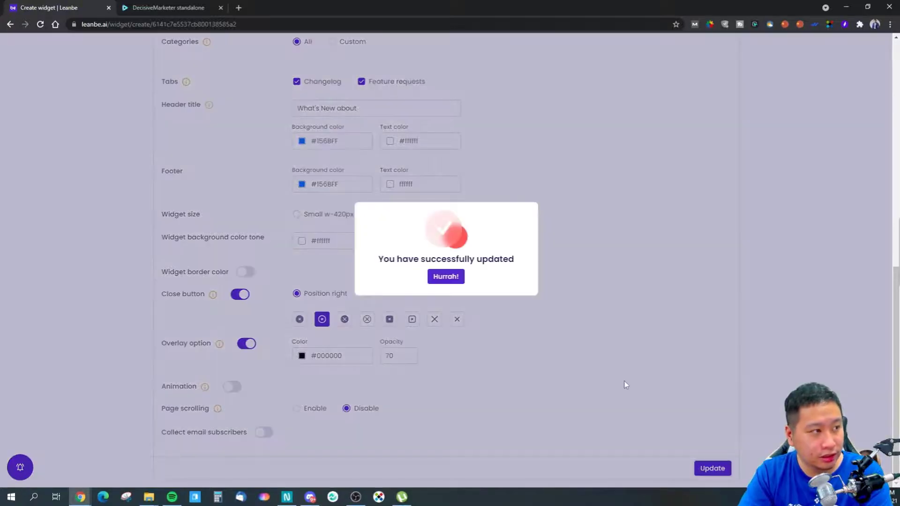
pyautogui.click(445, 278)
# Set the launch button's background color to #156BFF and update the widget.
pyautogui.scroll(8, 584, 344)
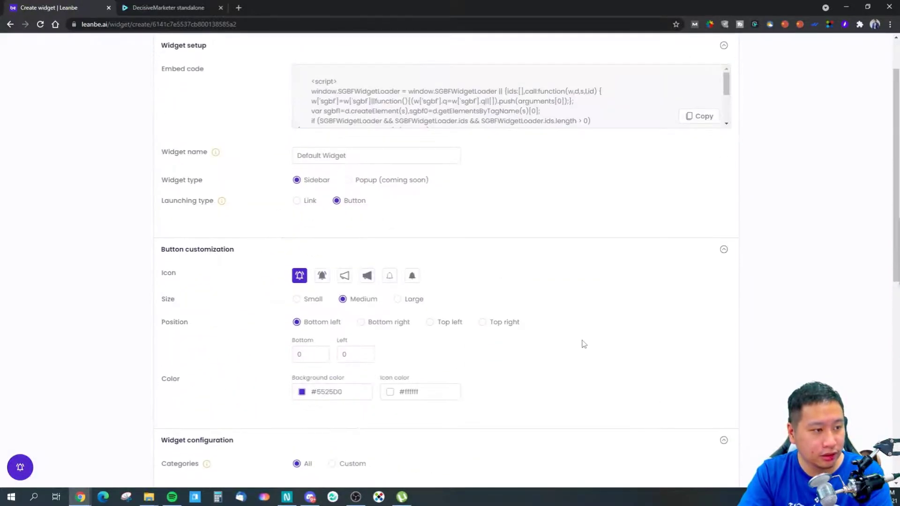
pyautogui.click(308, 397)
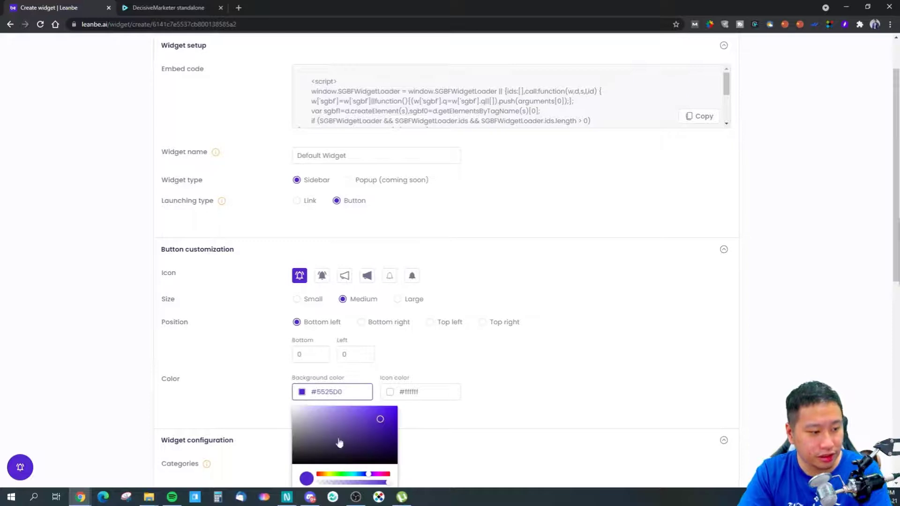
pyautogui.scroll(-2, 359, 457)
pyautogui.moveTo(351, 406); pyautogui.dragTo(324, 408)
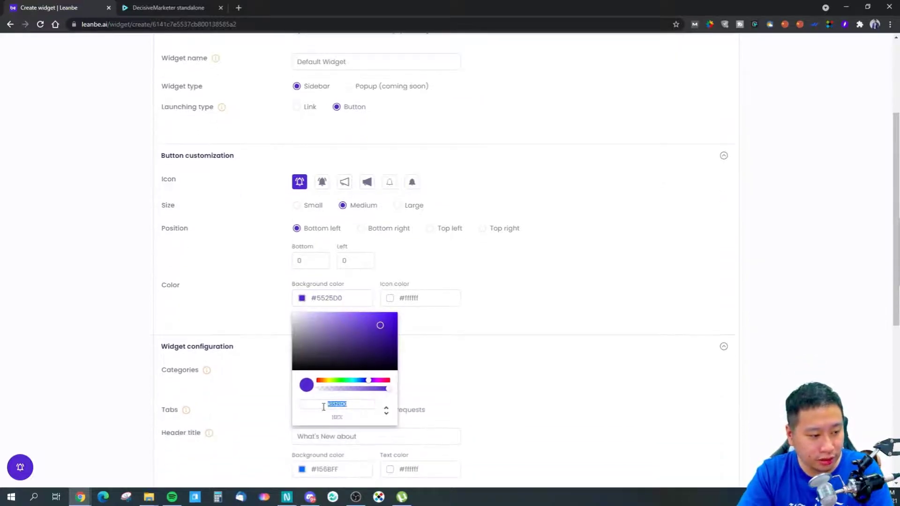
pyautogui.hotkey('ctrl', 'v')
pyautogui.click(544, 393)
pyautogui.scroll(-7, 590, 418)
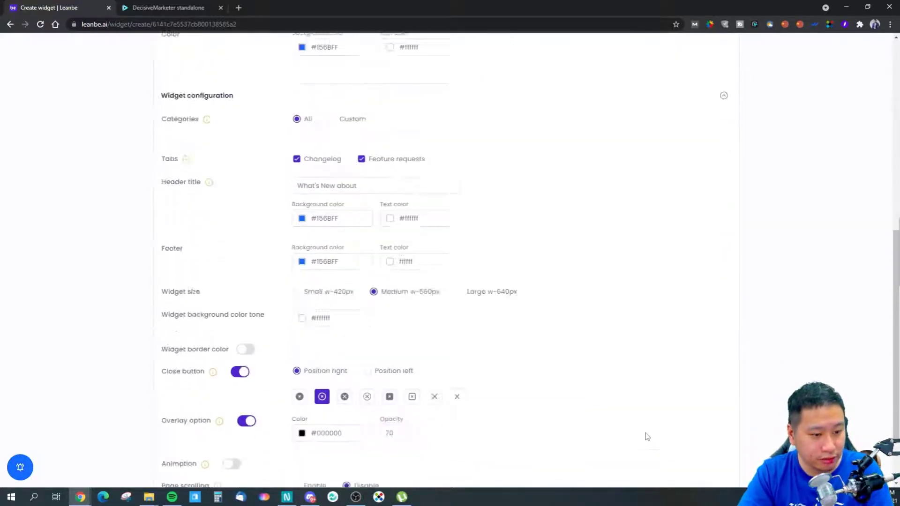
pyautogui.click(710, 469)
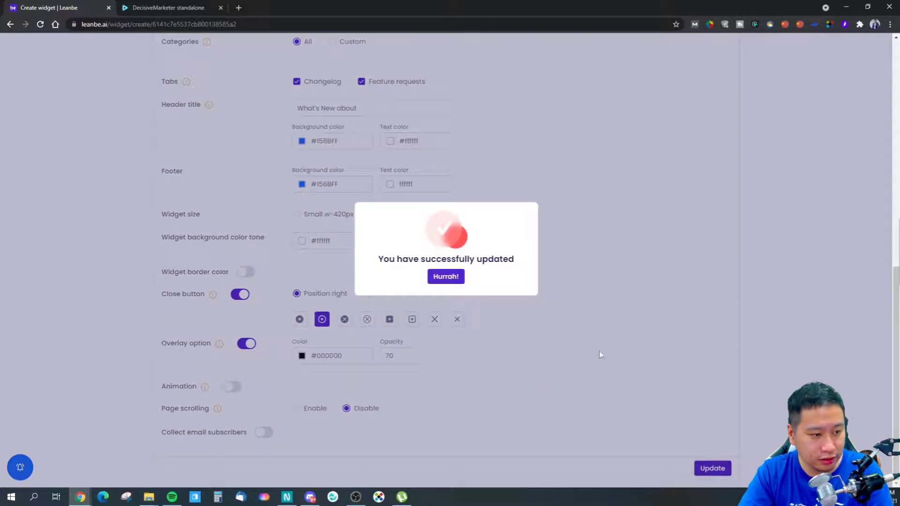
pyautogui.click(462, 282)
# Switch the widget's launching type to Link, preview the widget through the sample link, and review the remaining configuration options.
pyautogui.scroll(15, 579, 336)
pyautogui.scroll(-3, 635, 244)
pyautogui.scroll(3, 469, 225)
pyautogui.click(307, 249)
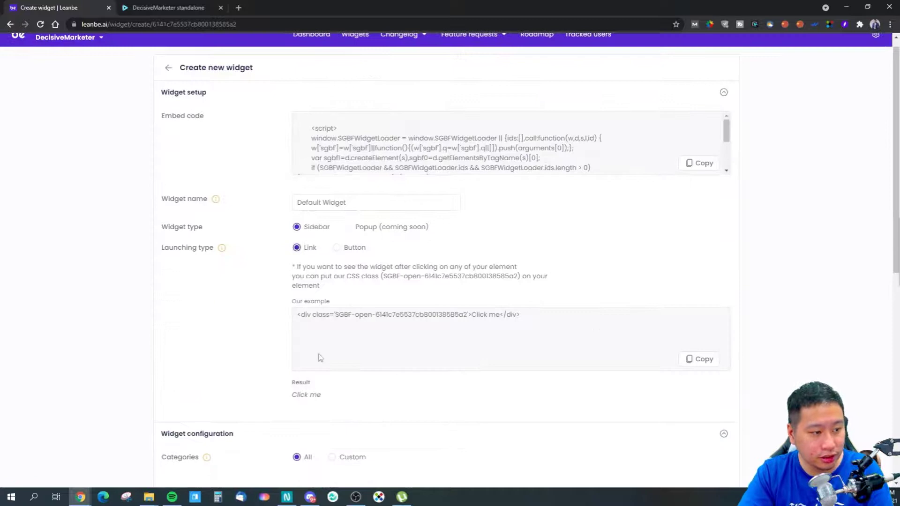
pyautogui.click(310, 395)
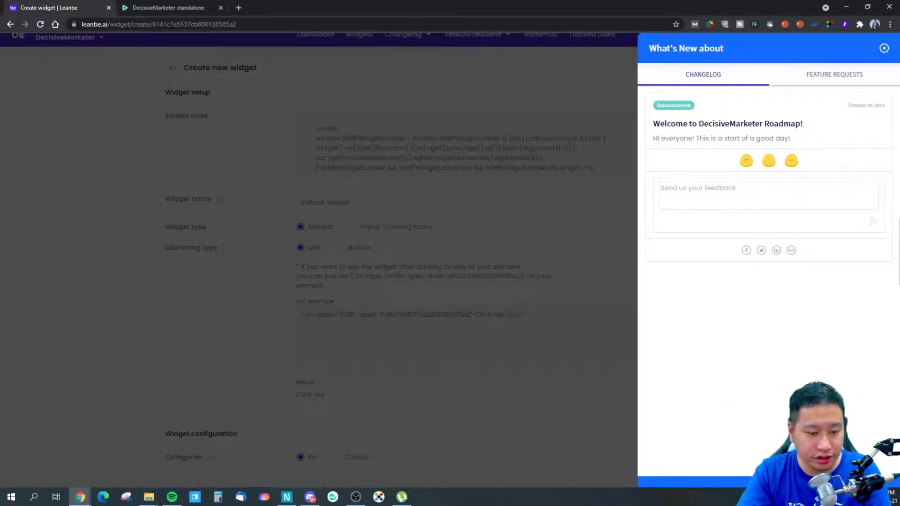
pyautogui.click(885, 48)
pyautogui.scroll(-5, 588, 297)
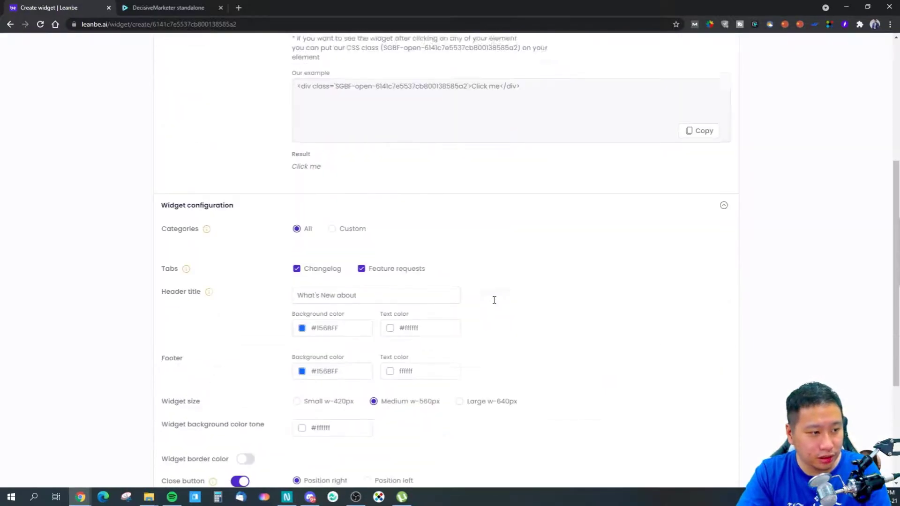
pyautogui.scroll(-4, 494, 300)
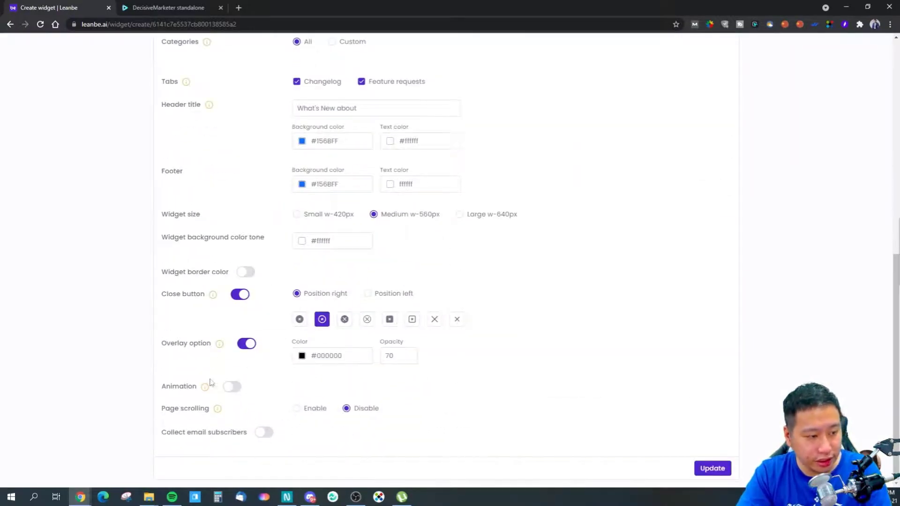
# View the changelog's categories and its active notifications.
pyautogui.scroll(9, 343, 312)
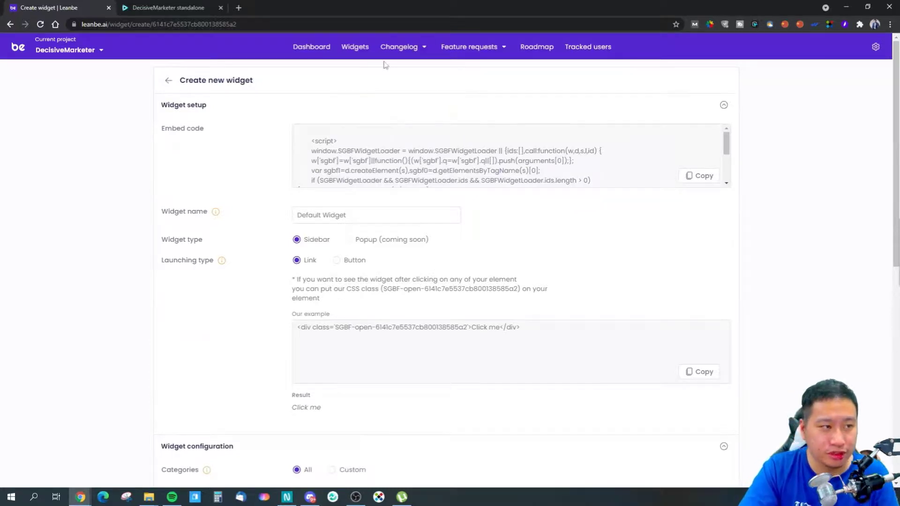
pyautogui.click(405, 53)
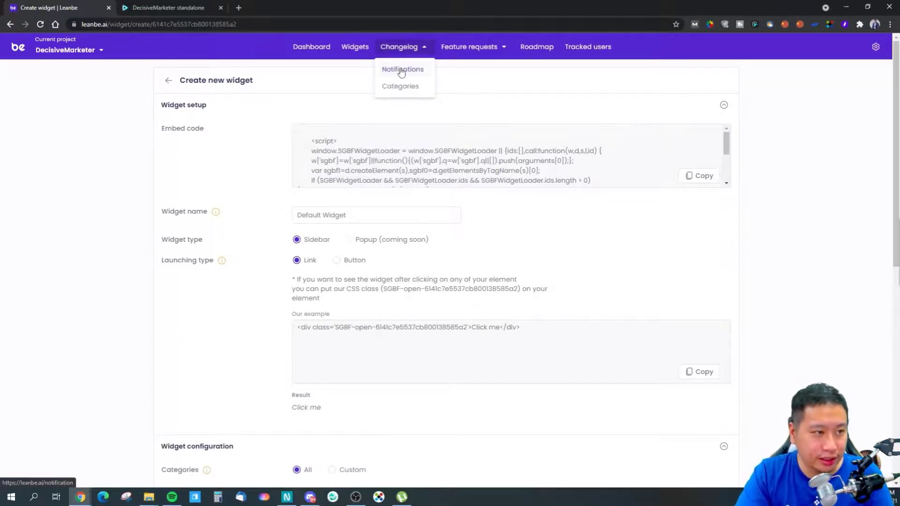
pyautogui.click(400, 86)
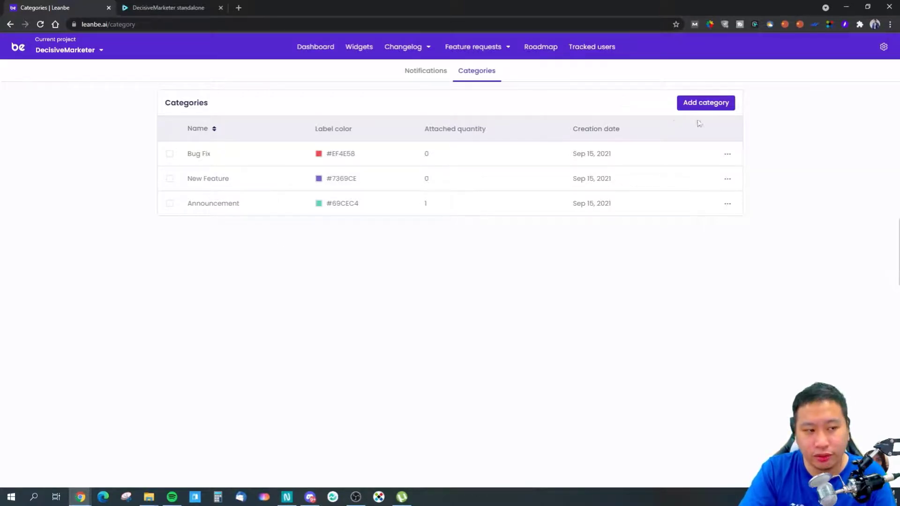
pyautogui.click(427, 85)
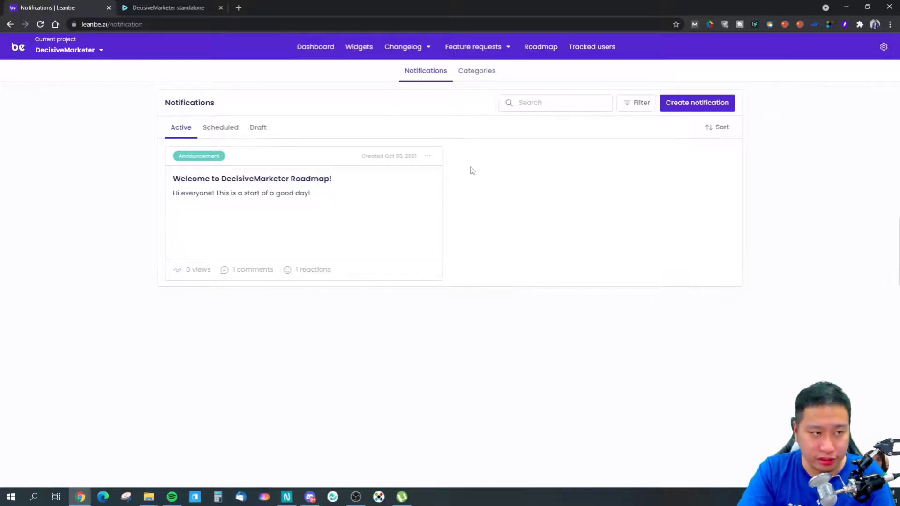
# Start a new feature request titled "Make Money" with the details "Monetise website.".
pyautogui.click(472, 73)
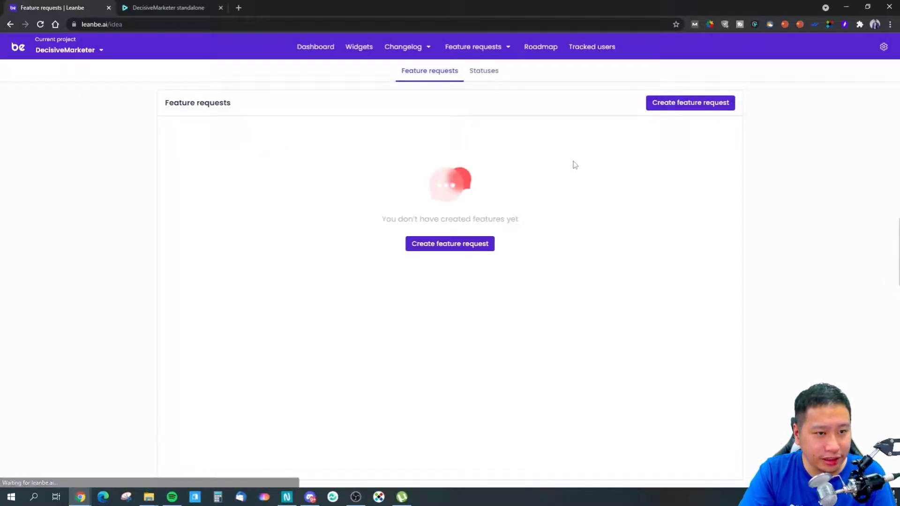
pyautogui.click(439, 246)
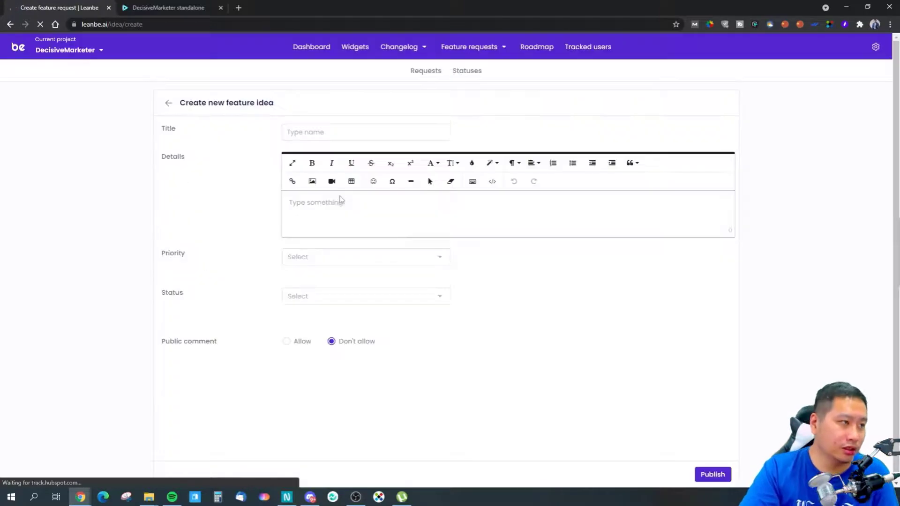
pyautogui.click(336, 133)
pyautogui.write('Moke')
pyautogui.write(' Mone')
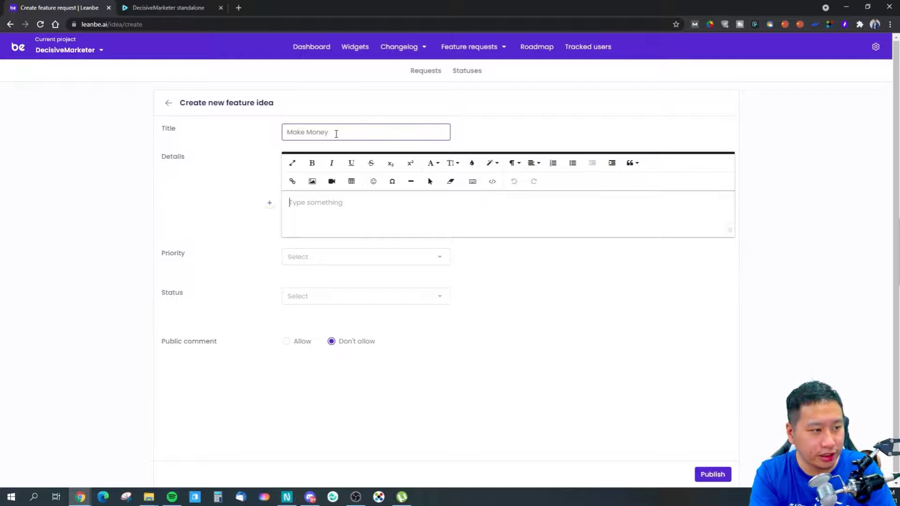
pyautogui.write('y')
pyautogui.press('Tab')
pyautogui.write('Mo')
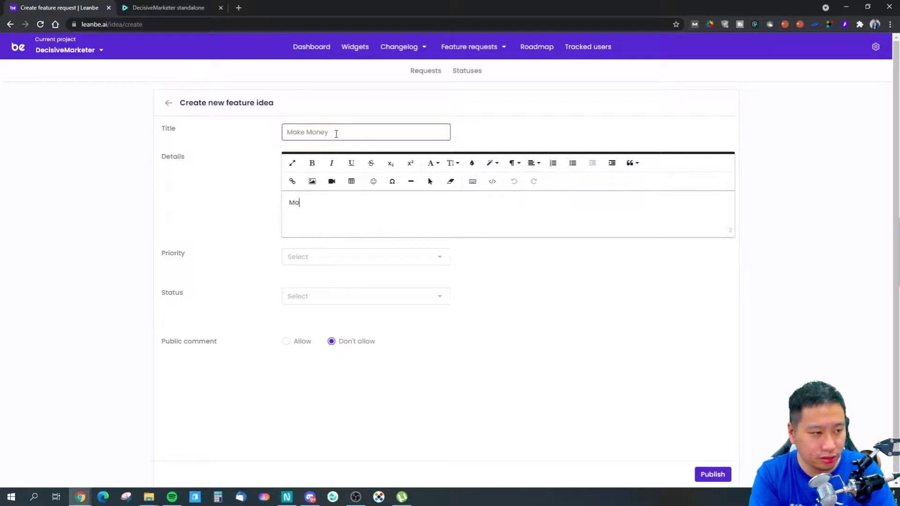
pyautogui.write('netise website.')
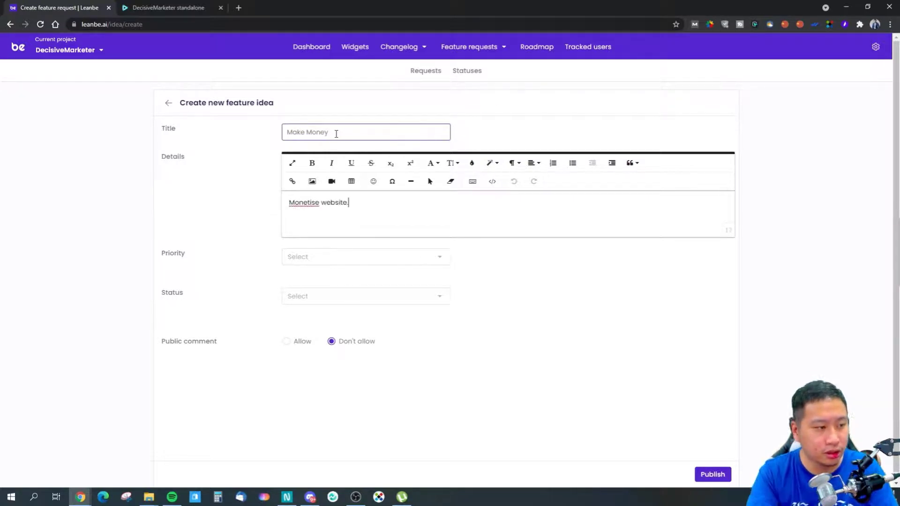
# Set the request's priority to Highest and status to To Do, allow public comments, and publish it.
pyautogui.click(311, 259)
pyautogui.click(308, 283)
pyautogui.click(306, 302)
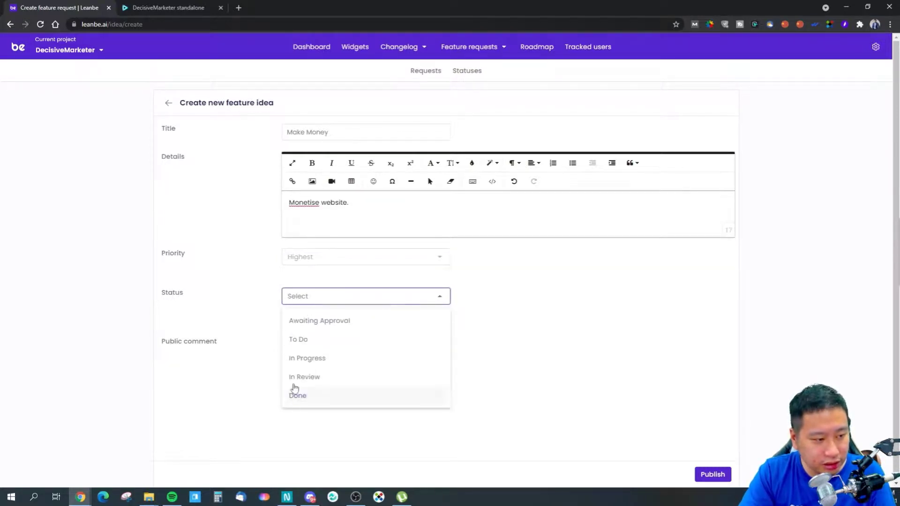
pyautogui.click(304, 341)
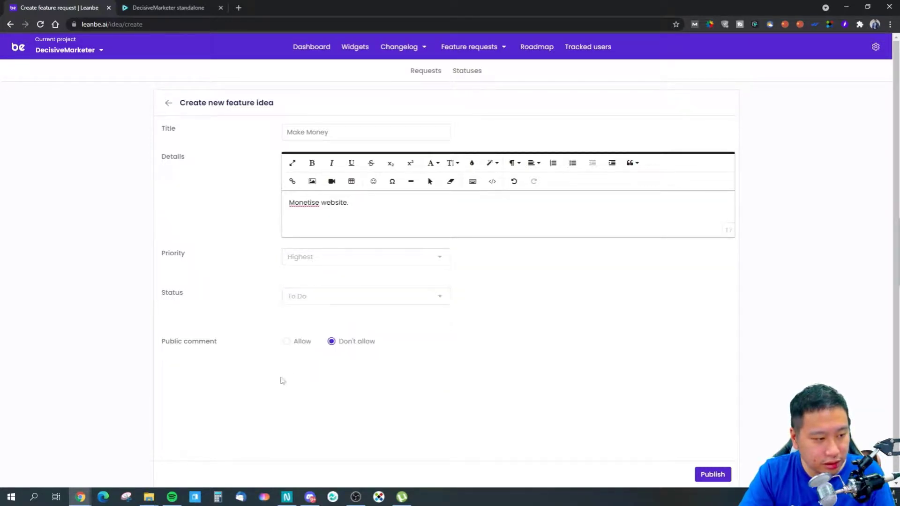
pyautogui.click(286, 341)
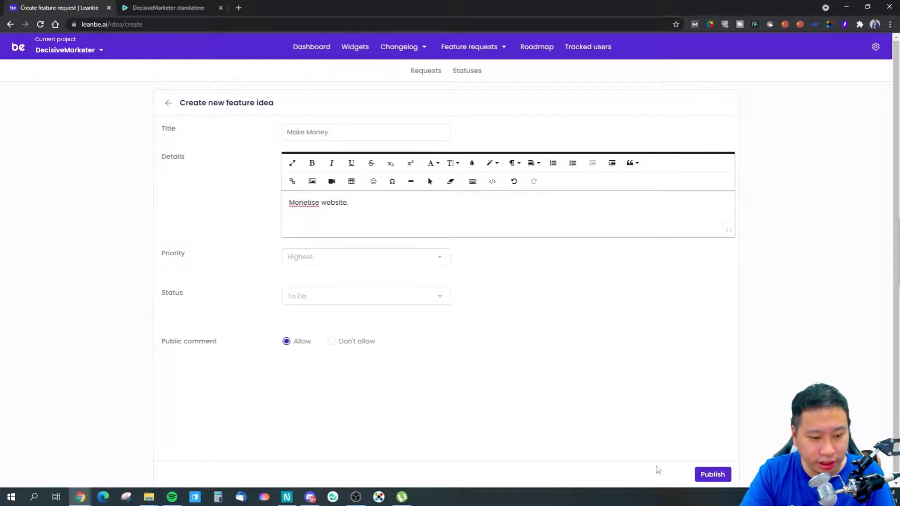
pyautogui.click(721, 477)
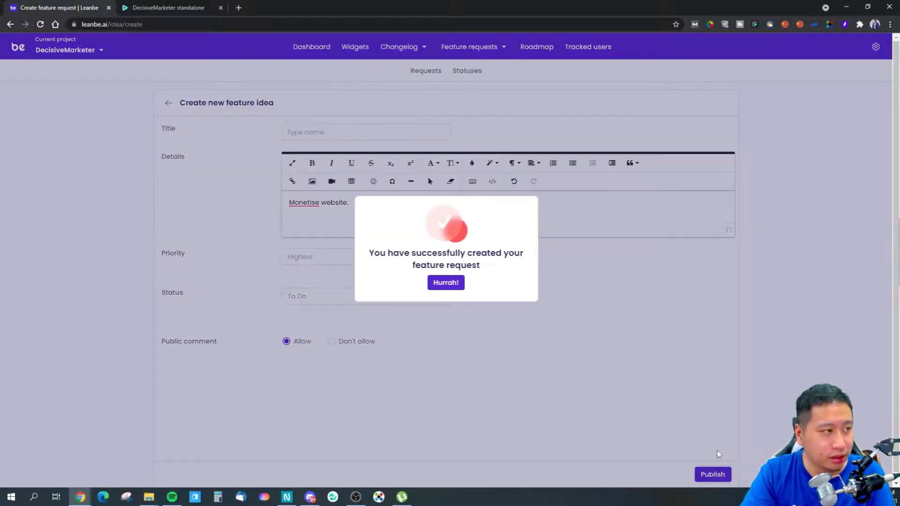
pyautogui.click(449, 283)
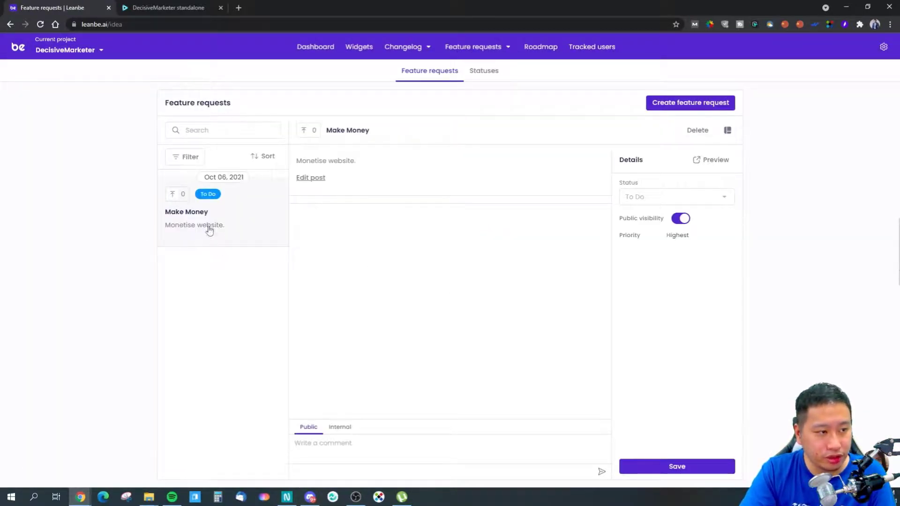
# Check the public and internal comment options of the "Make Money" request, and open its public preview.
pyautogui.click(349, 429)
pyautogui.click(319, 435)
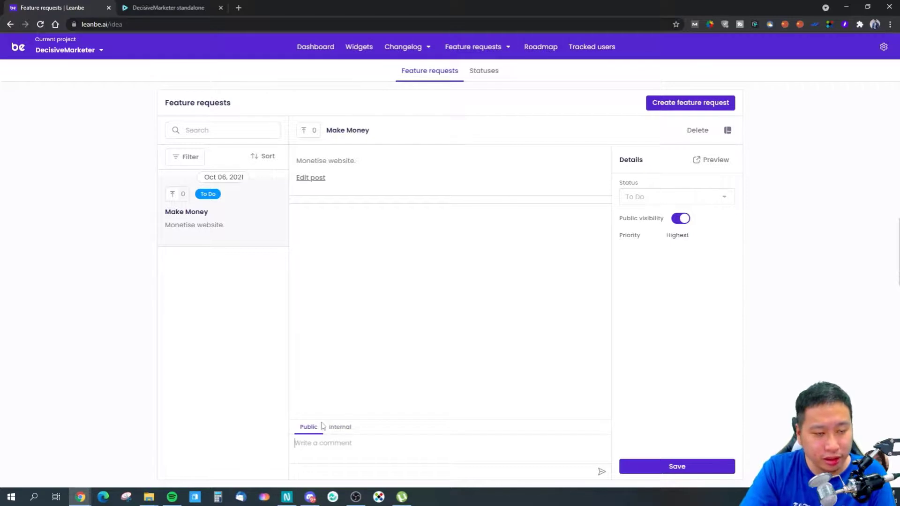
pyautogui.click(645, 197)
pyautogui.click(710, 159)
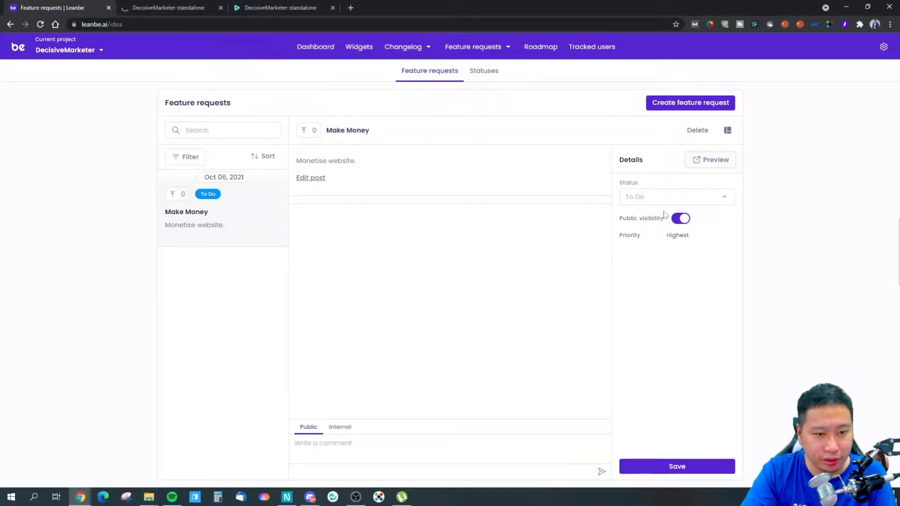
# Upvote the "Make Money" request in the project's feature request list.
pyautogui.click(653, 199)
pyautogui.click(764, 296)
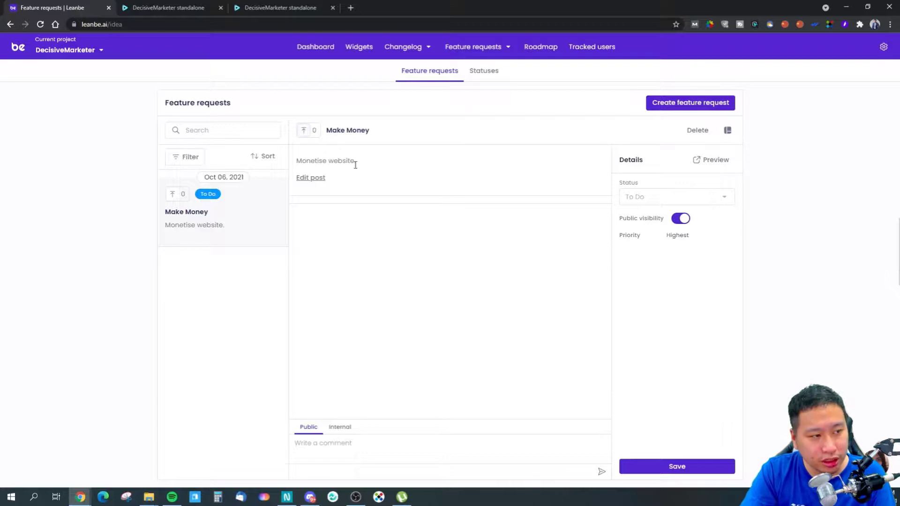
pyautogui.click(322, 132)
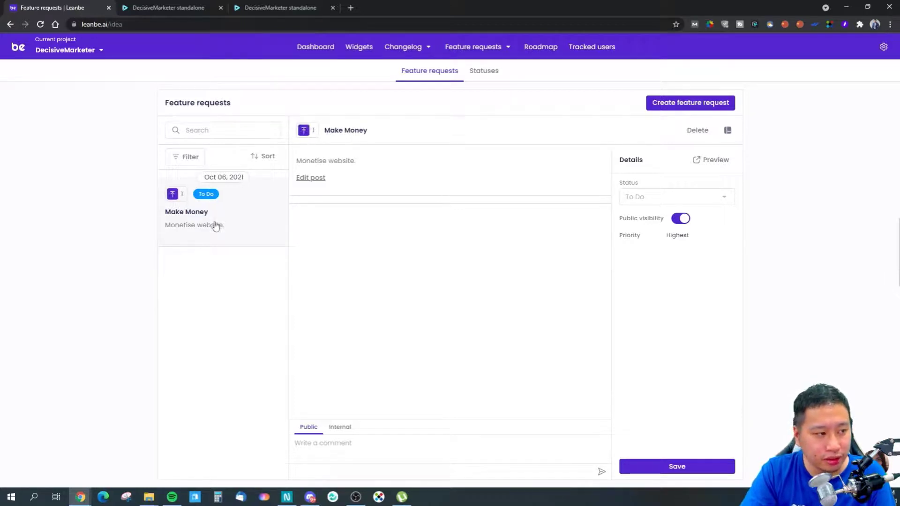
# View the feature request statuses, and upvote "Make Money" on its public preview page.
pyautogui.click(487, 73)
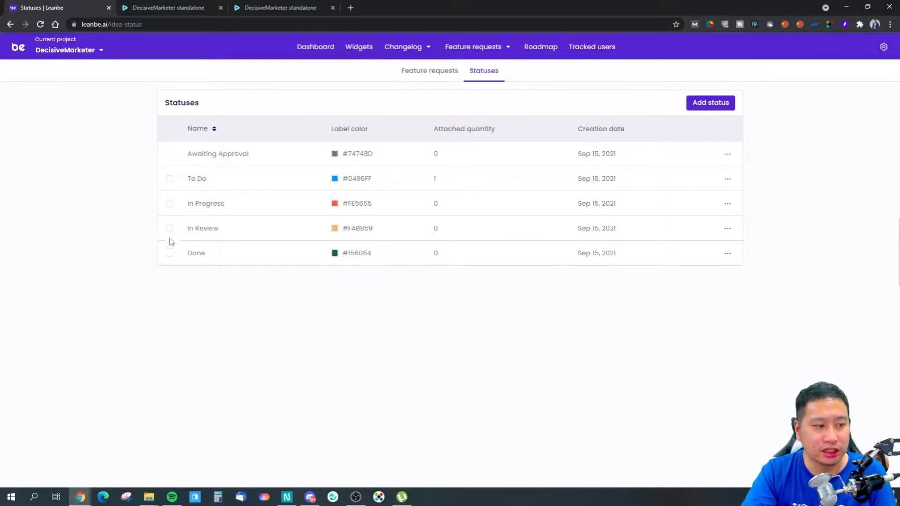
pyautogui.hotkey('ctrl', 'Tab')
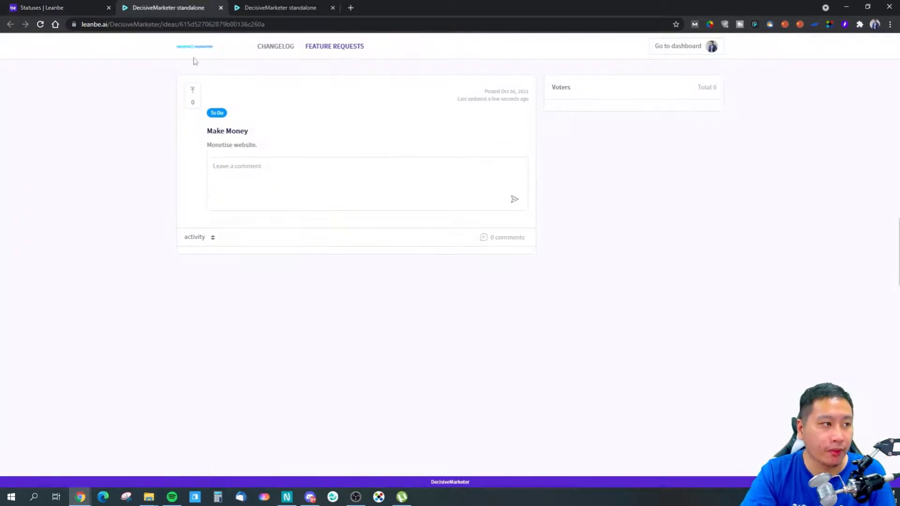
pyautogui.click(193, 89)
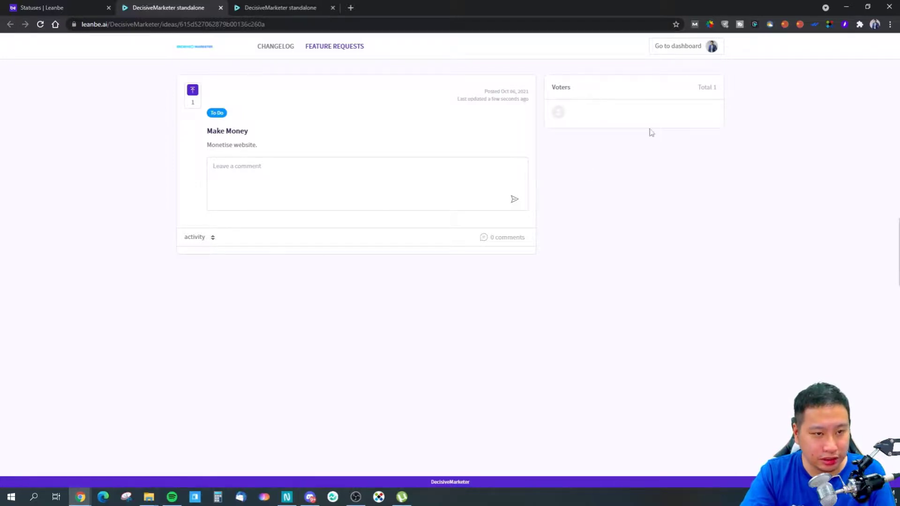
# Return from the public preview to the project dashboard and view its tracked users.
pyautogui.click(56, 8)
pyautogui.click(144, 6)
pyautogui.click(47, 5)
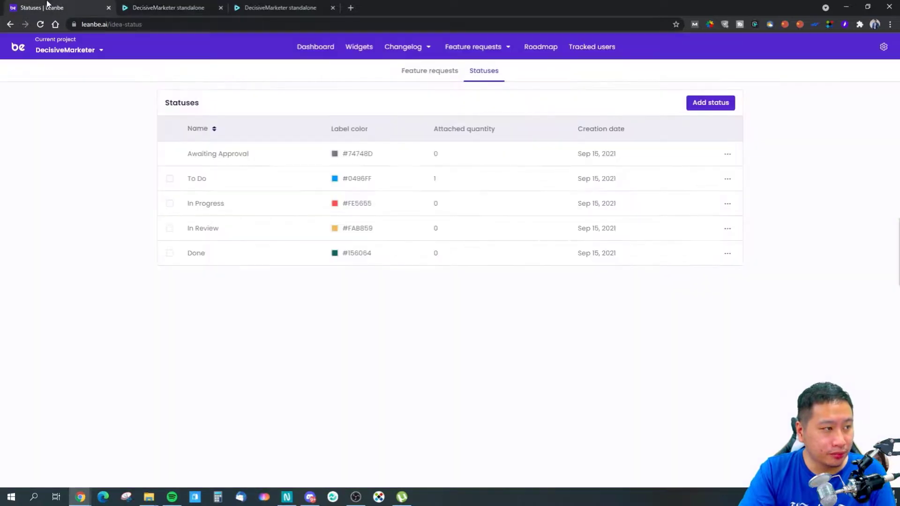
pyautogui.click(599, 53)
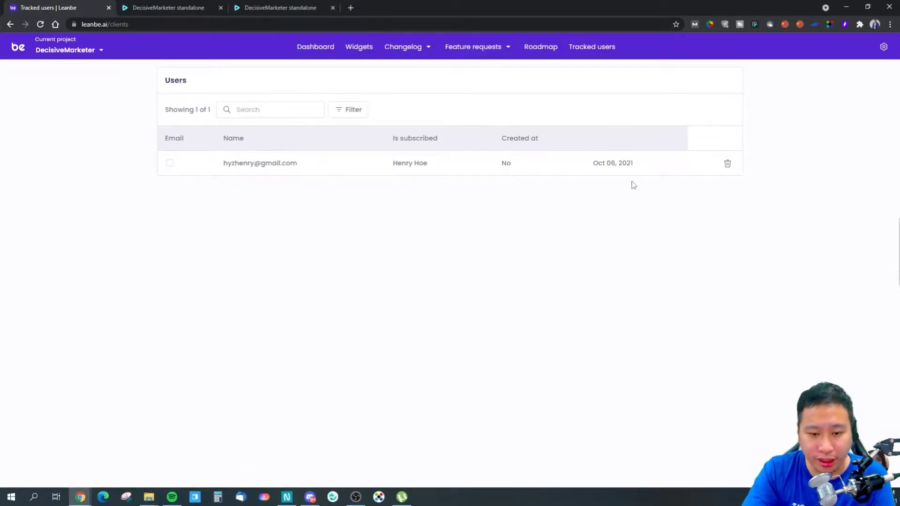
# View the DecisiveMarketer project's team members, and open the account's role management page.
pyautogui.click(883, 51)
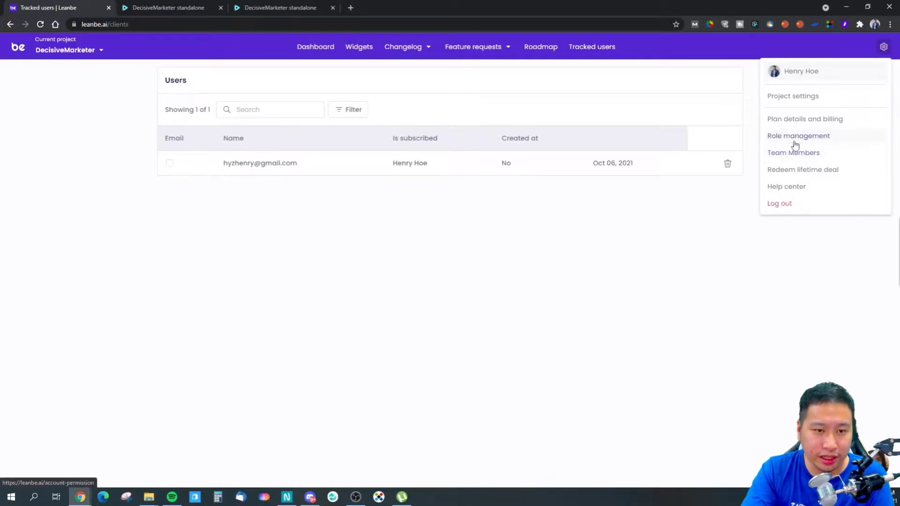
pyautogui.click(797, 157)
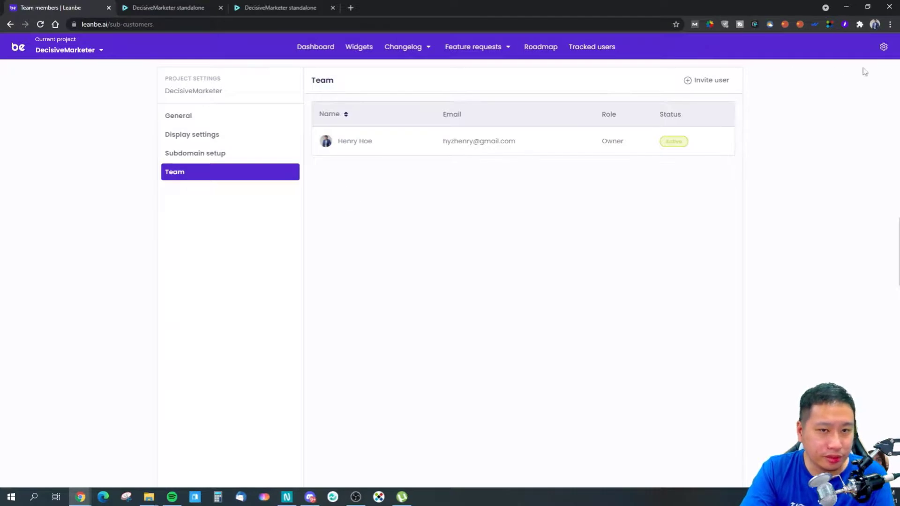
pyautogui.click(884, 47)
pyautogui.click(792, 142)
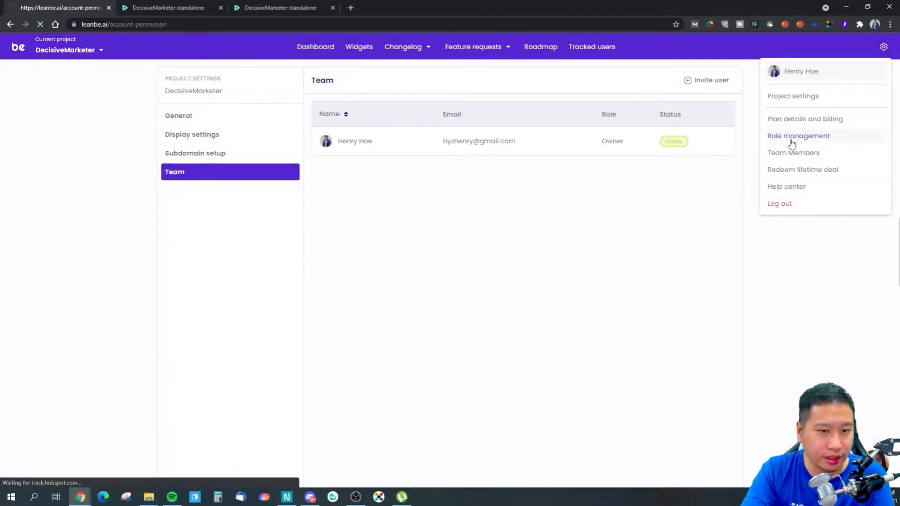